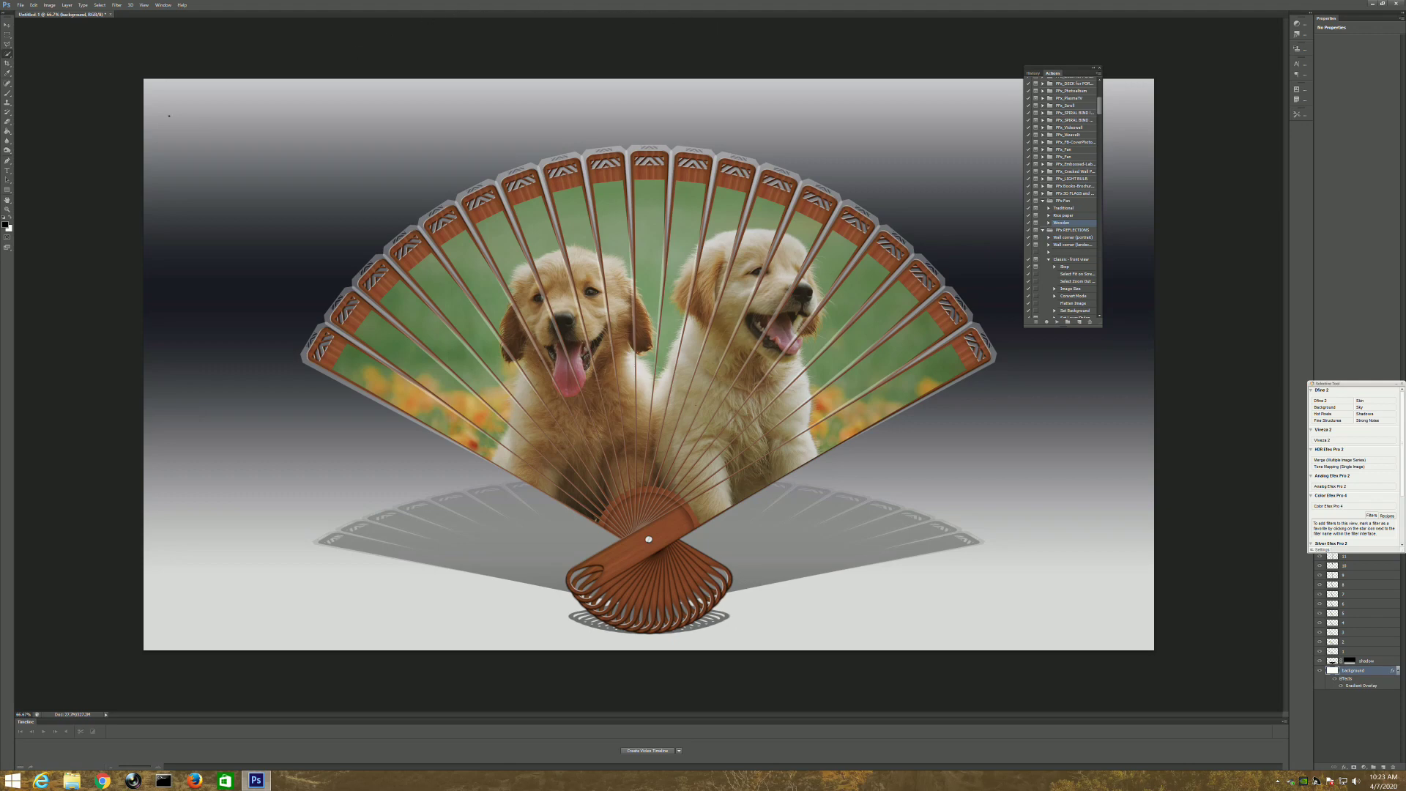
Open the Image menu on the finished two-puppy fan composite
click(48, 5)
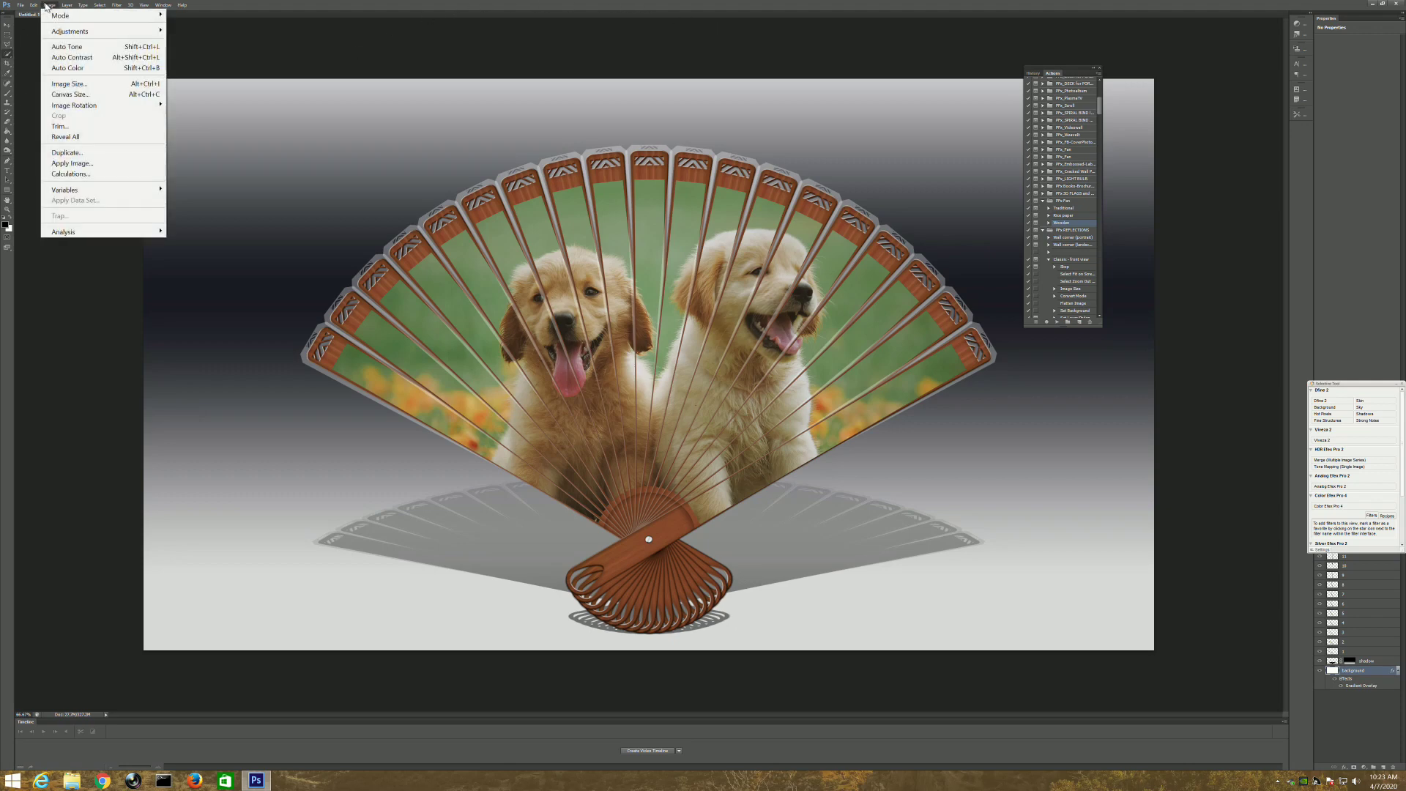
Resize the fan image to a width of 160 and zoom in on the result
click(58, 85)
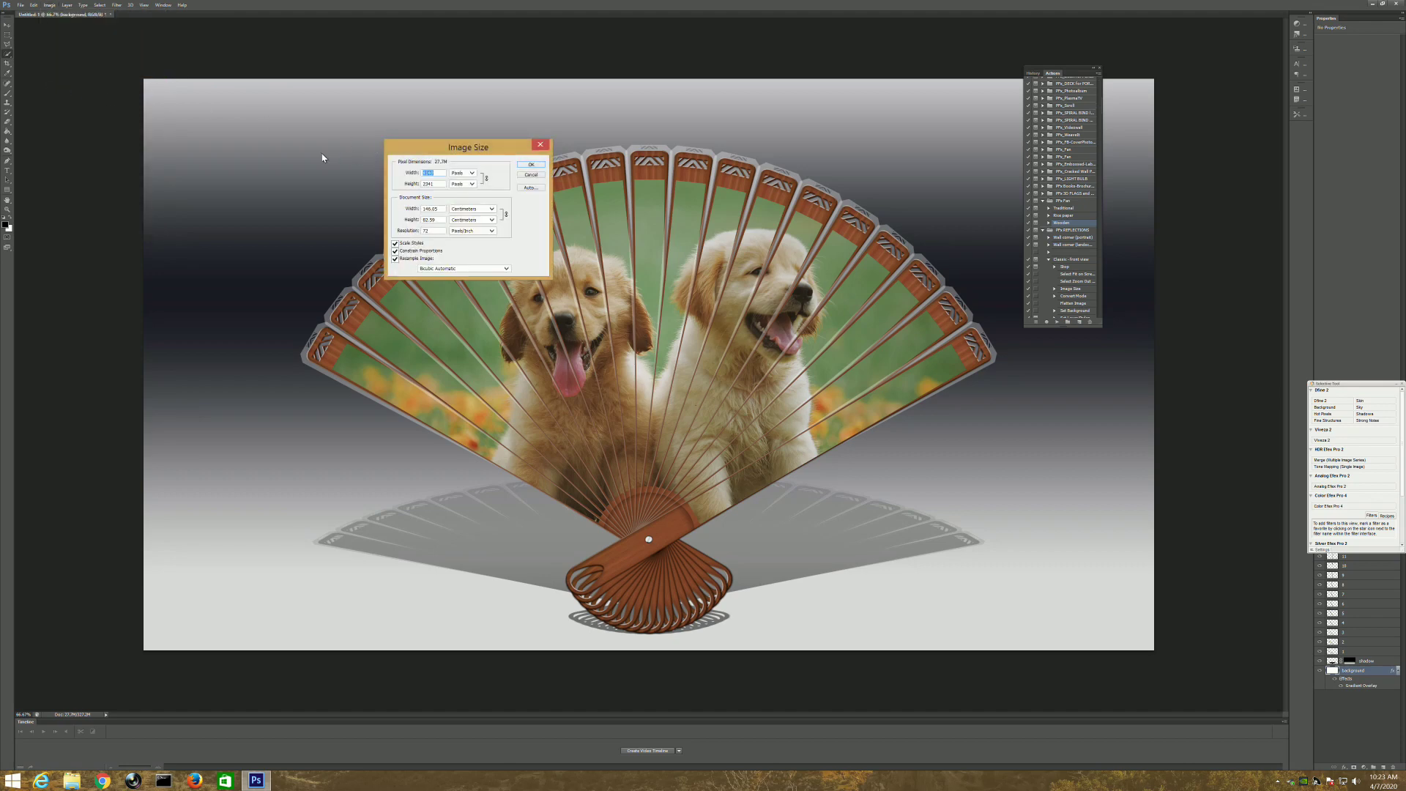
text(1600)
click(531, 164)
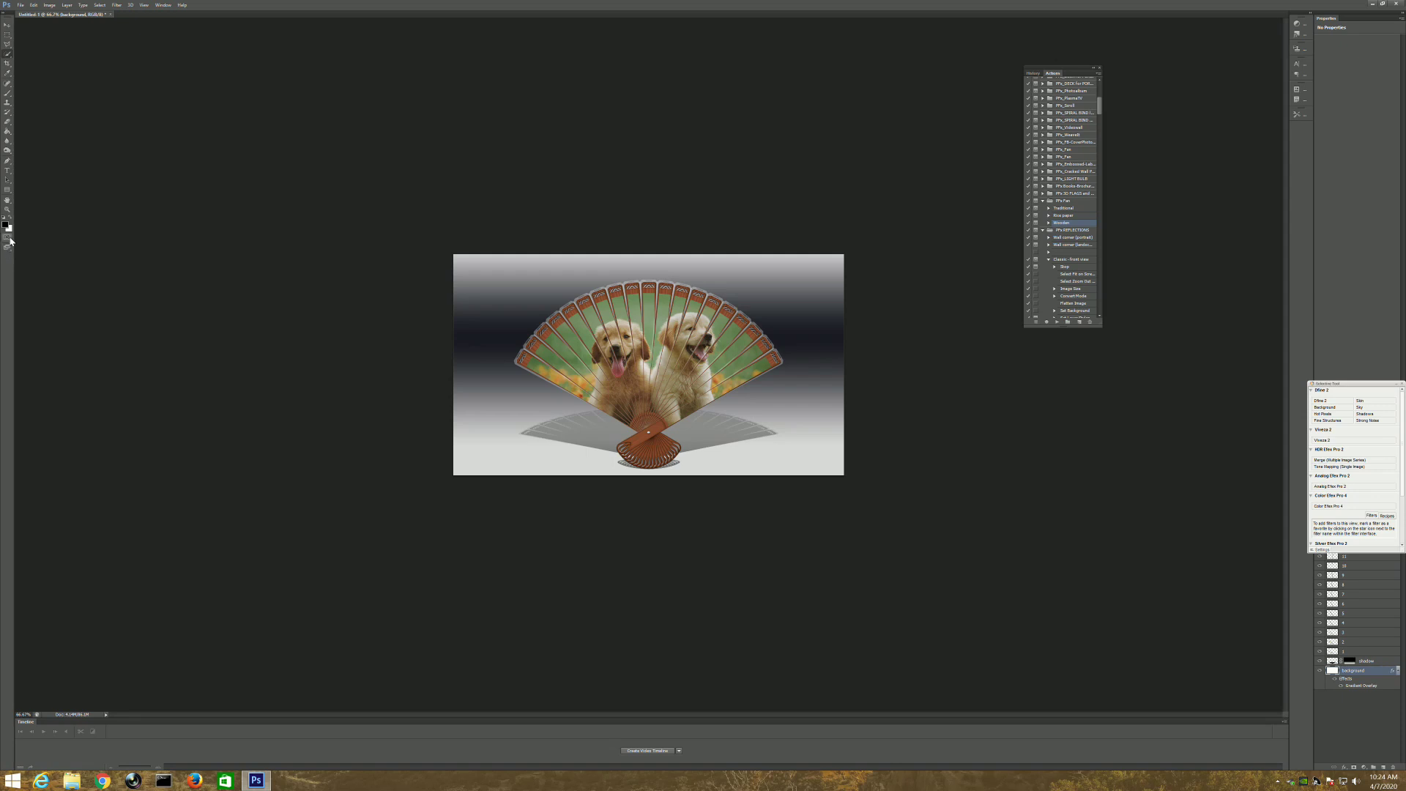
click(8, 209)
click(648, 315)
click(645, 320)
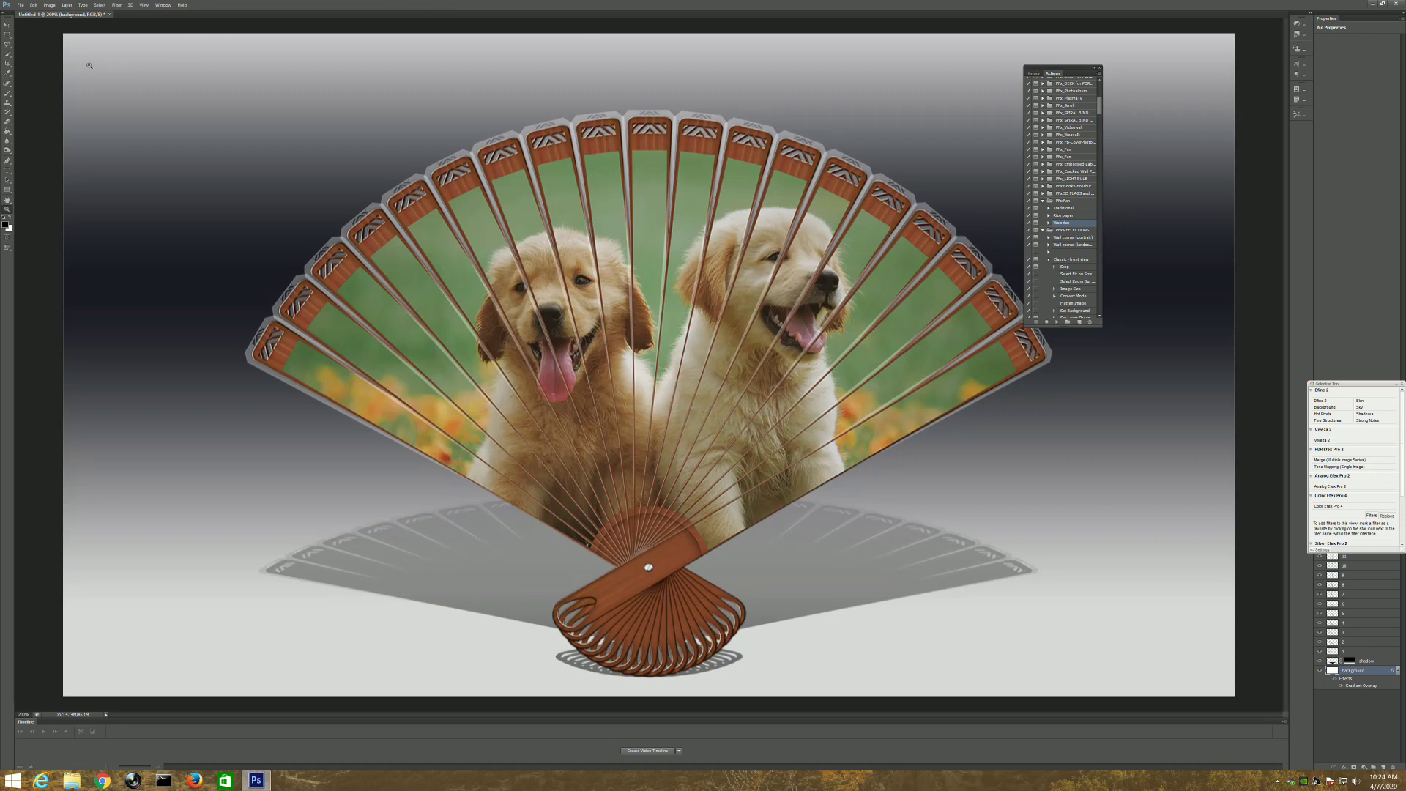
Start File > Scripts > Export Layers to Files and browse for a destination folder
click(22, 5)
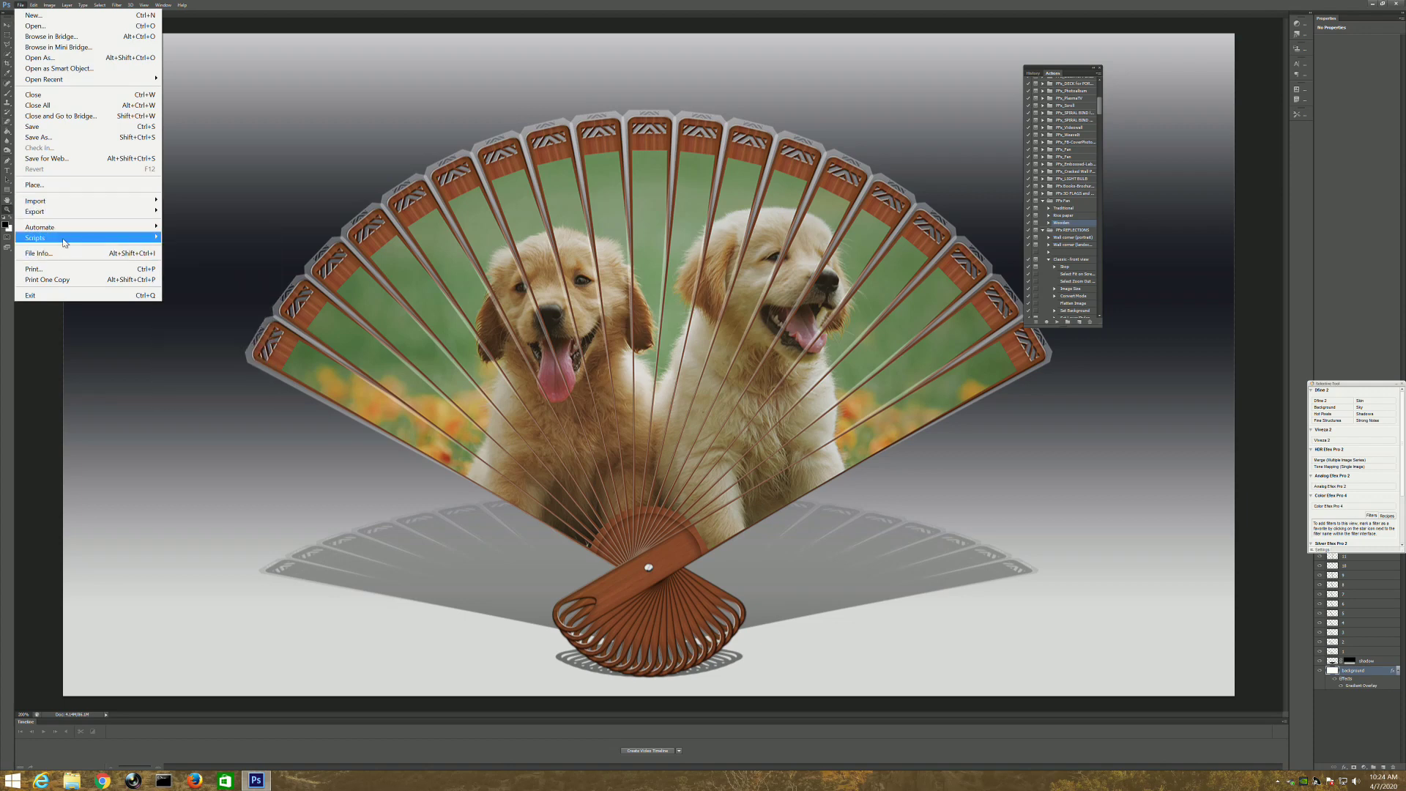
mouse_move(95, 239)
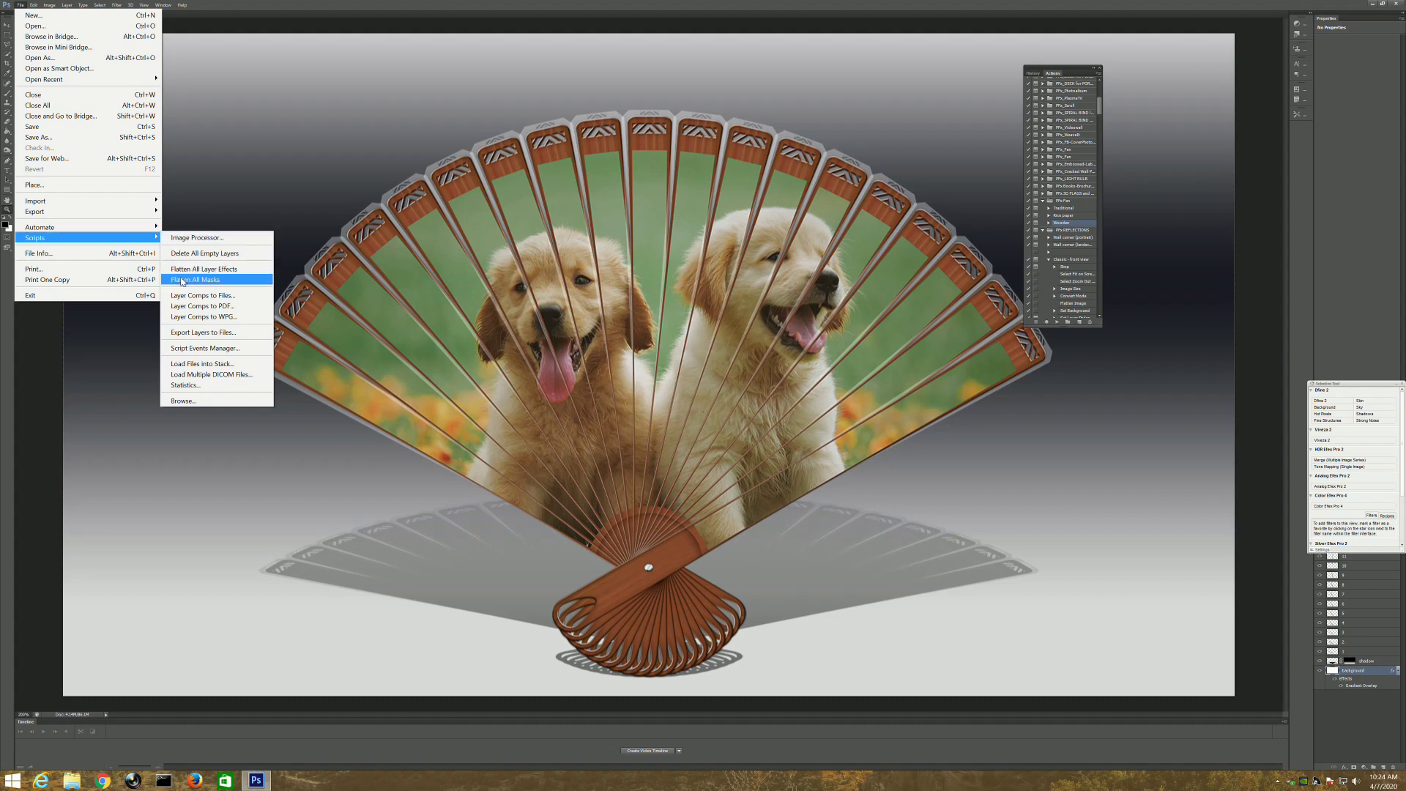
click(193, 334)
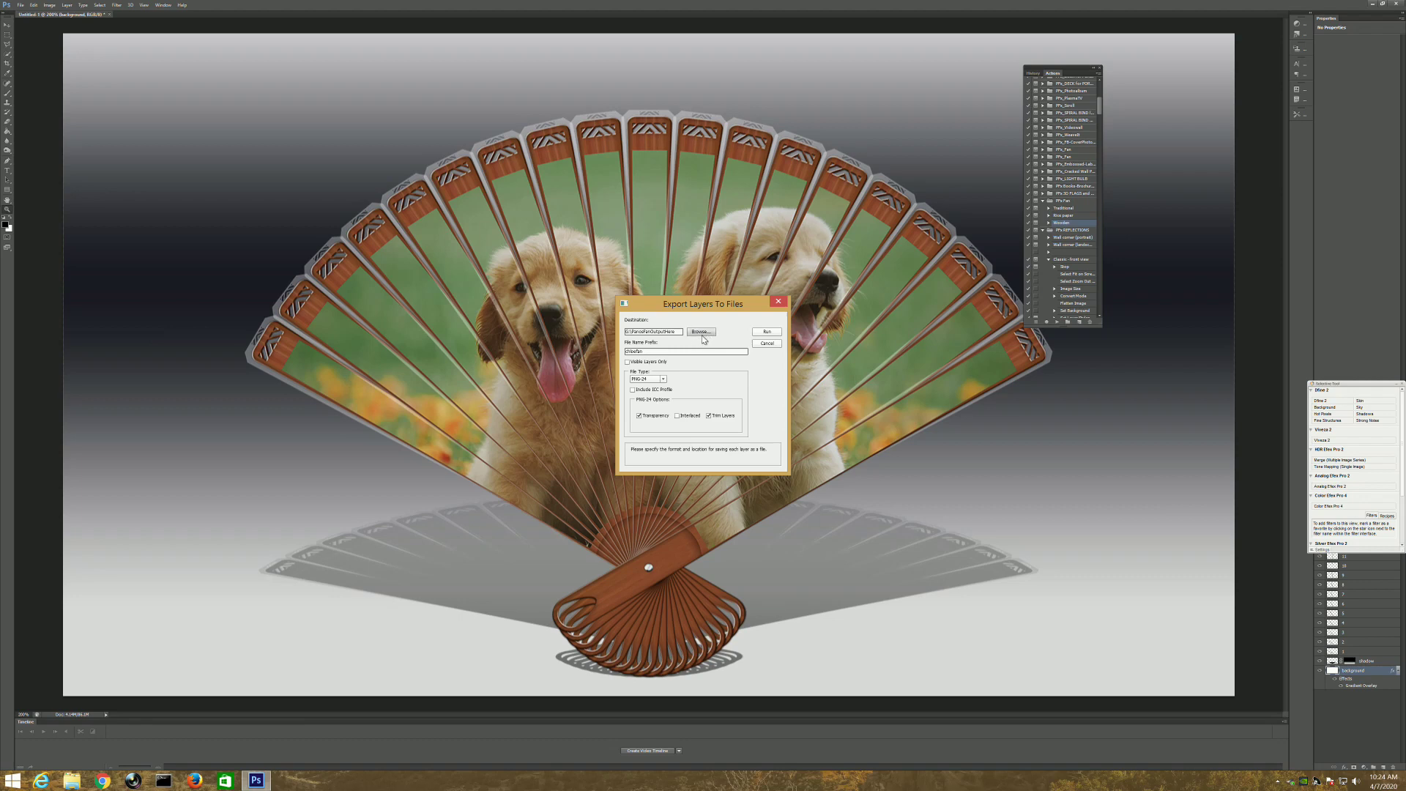
click(700, 332)
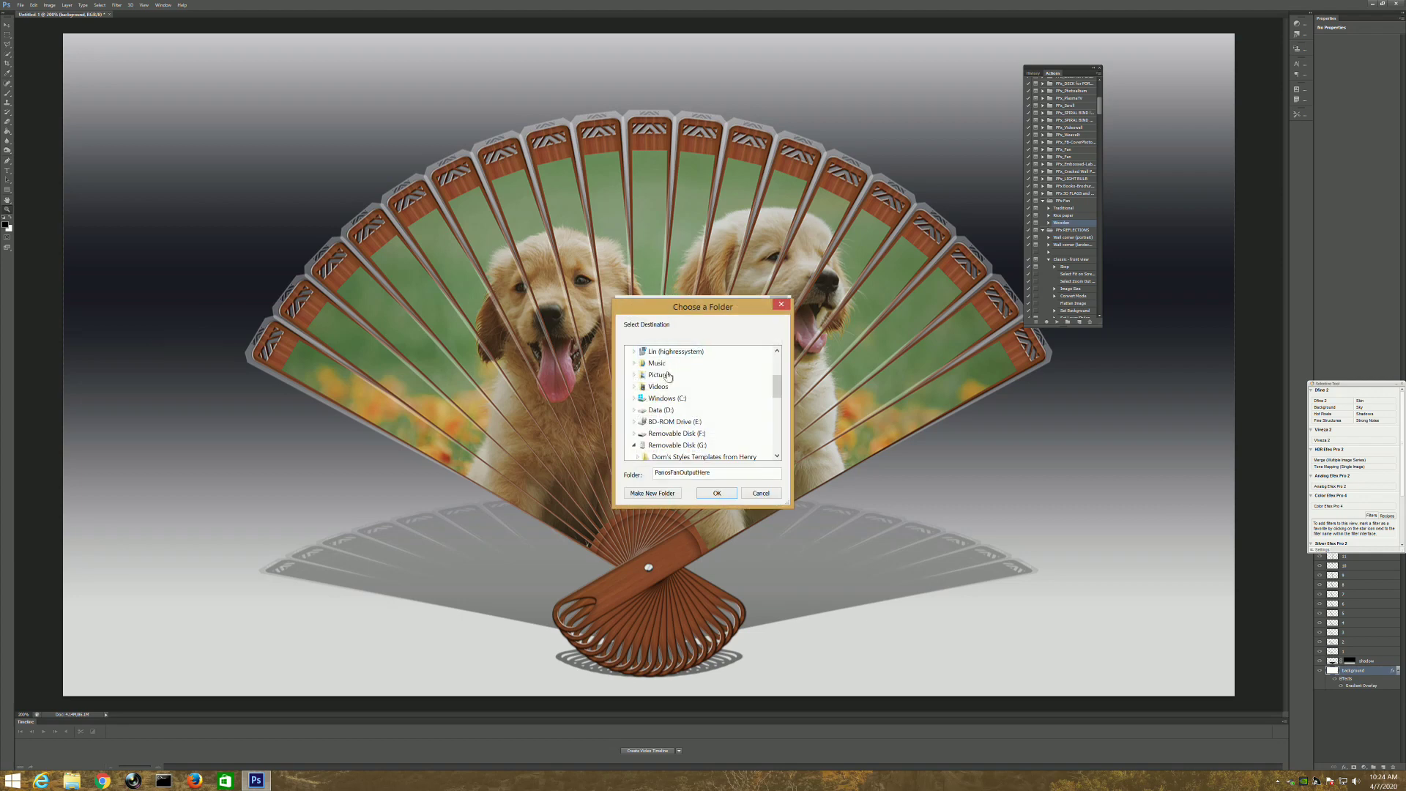
Choose G:\PanosFanOutputHere as the export destination folder
click(635, 446)
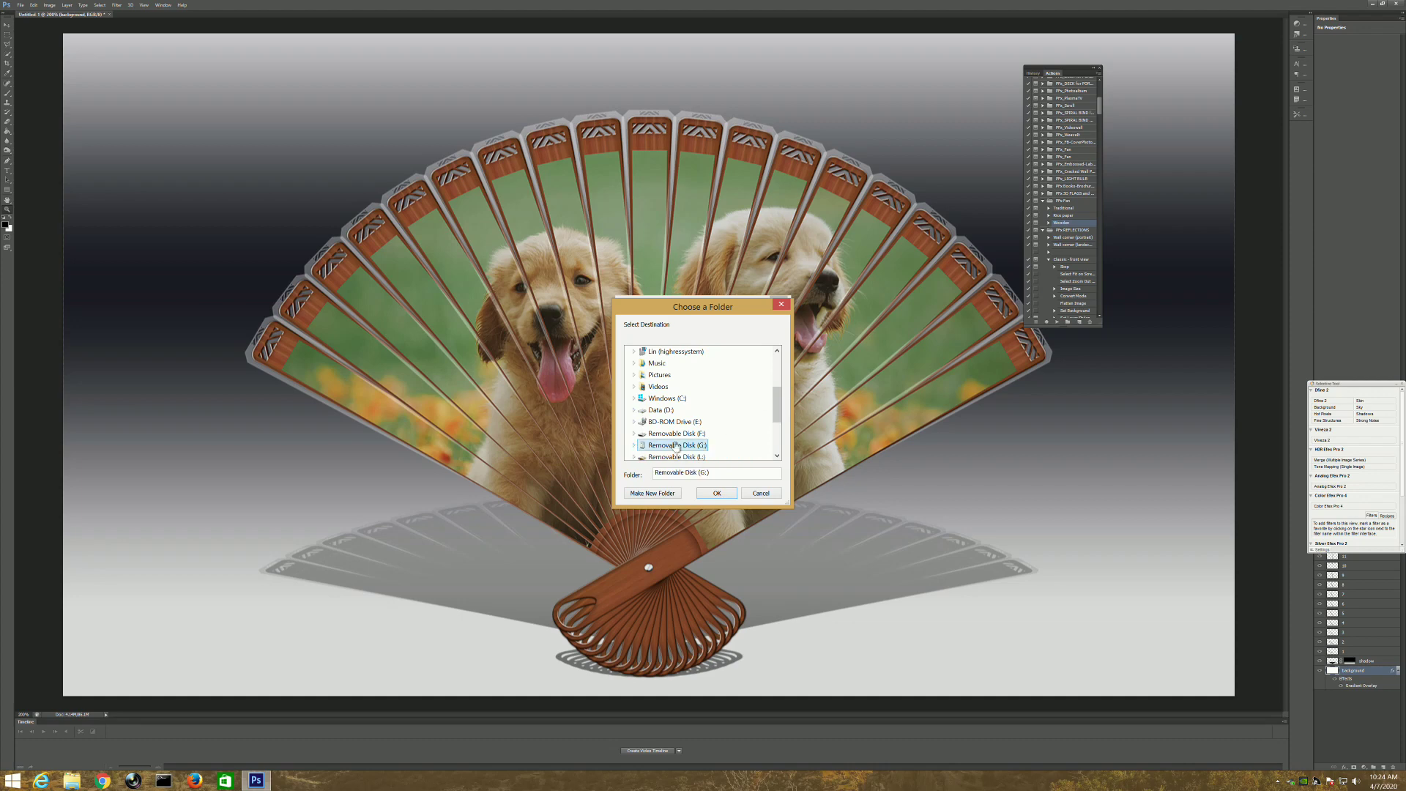
click(635, 447)
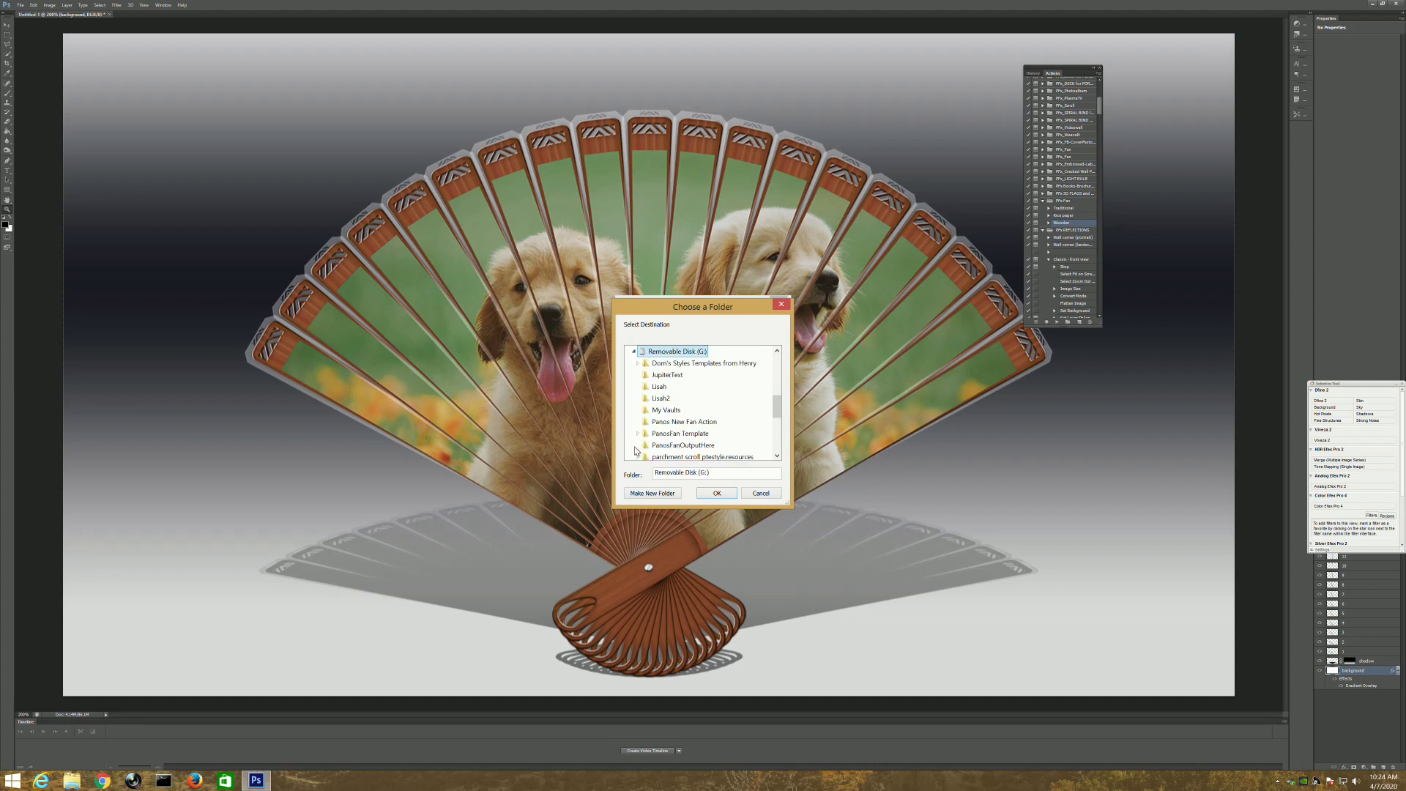
drag(775, 406, 777, 415)
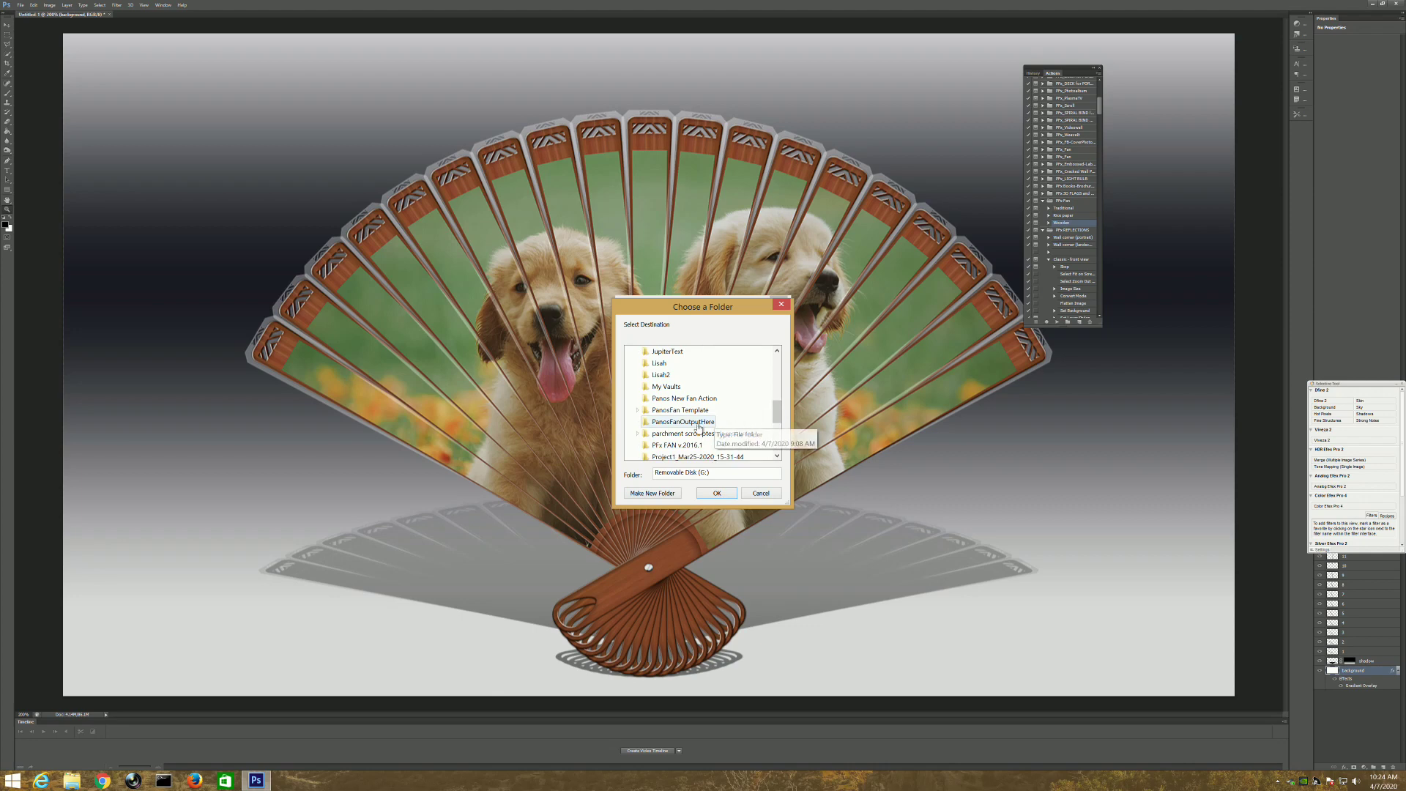
click(676, 423)
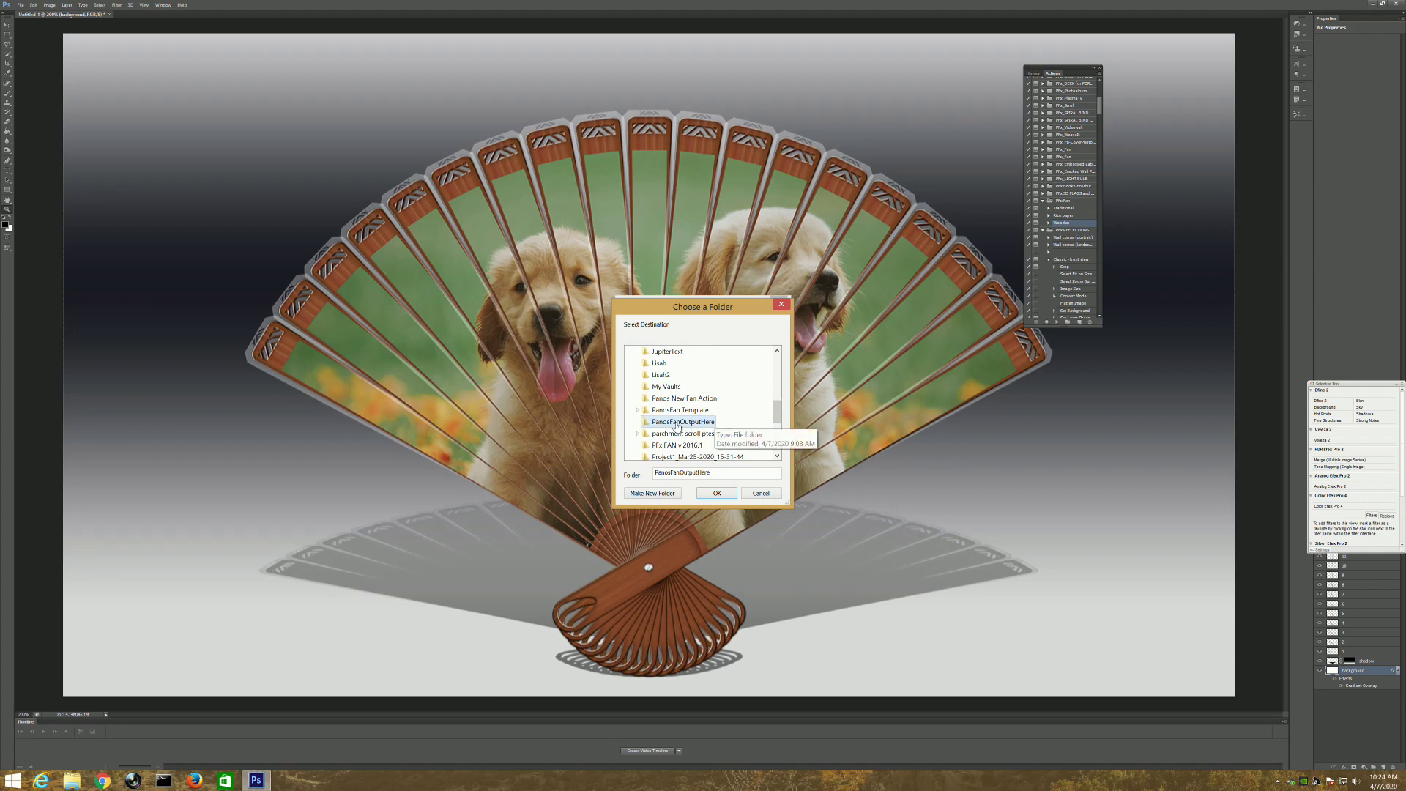
click(717, 493)
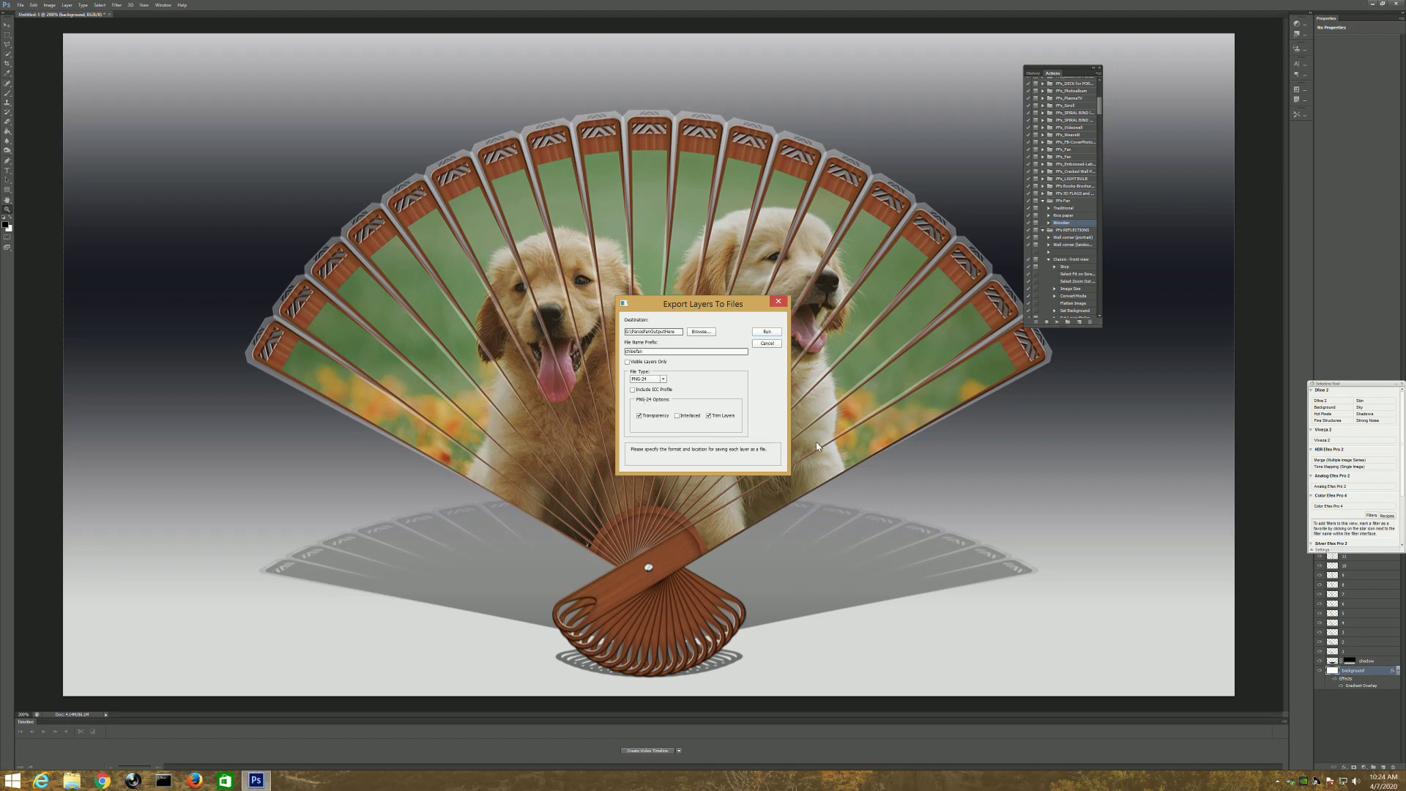
Turn off Trim Layers and run the PNG-24 layer export
click(709, 416)
click(768, 331)
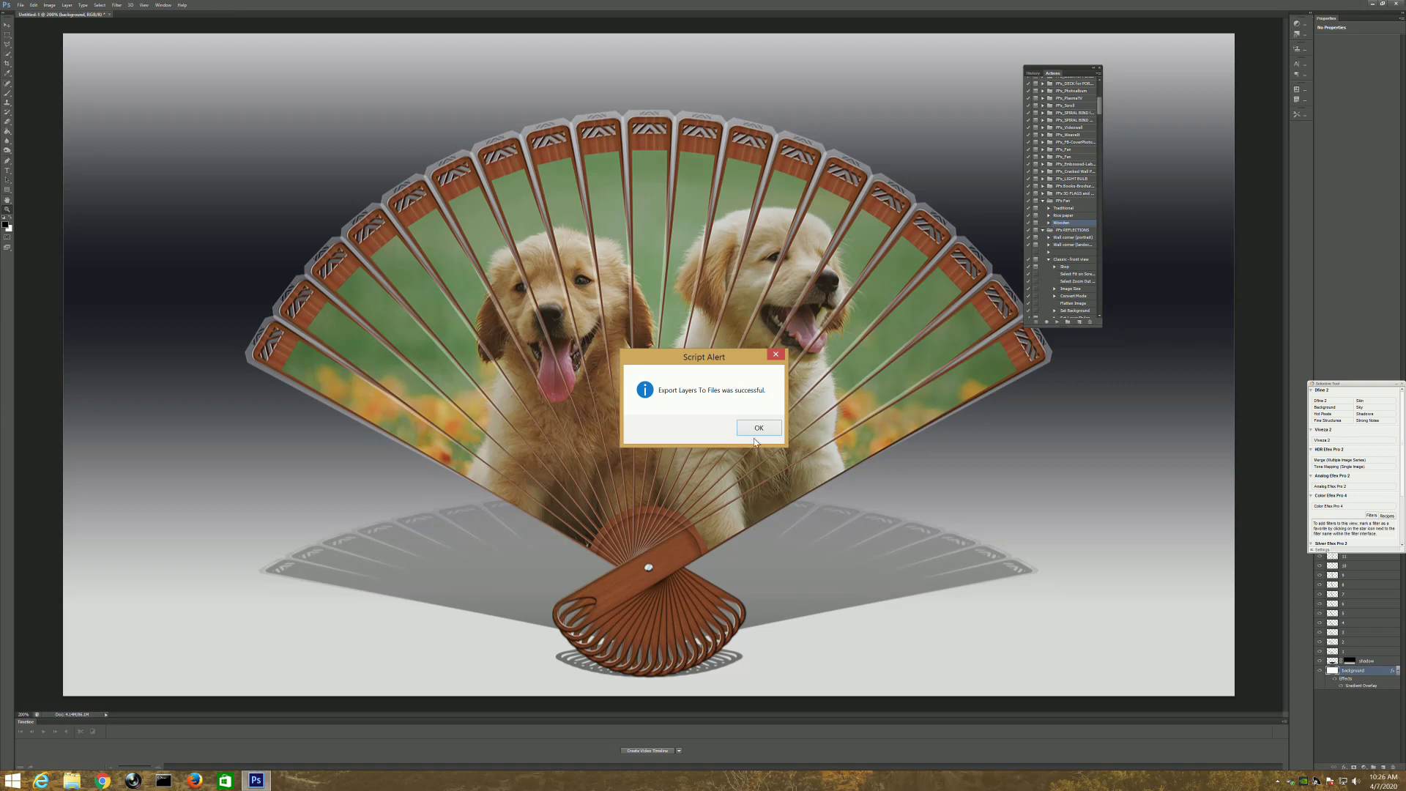
Dismiss the export success alert and quit Photoshop without saving
click(744, 427)
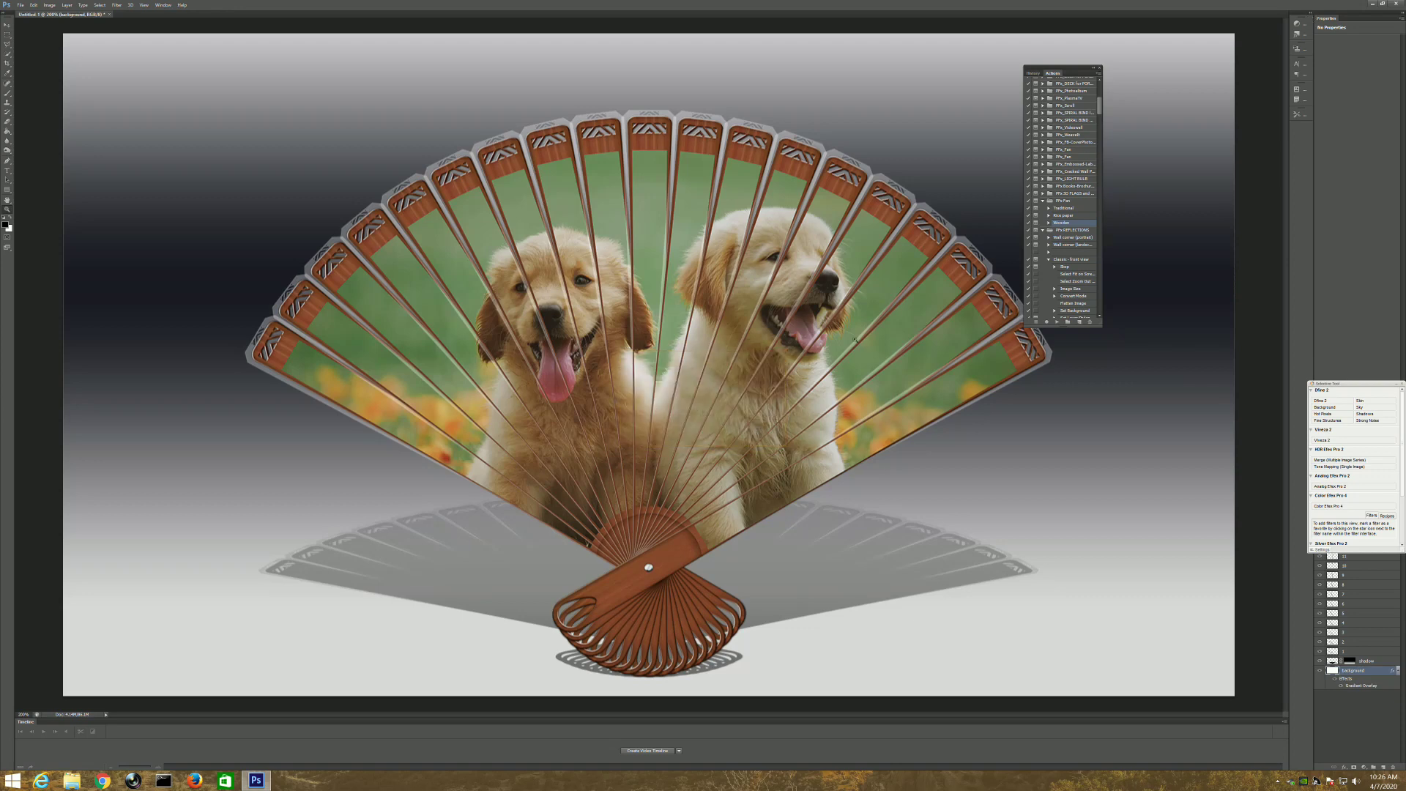
click(1397, 4)
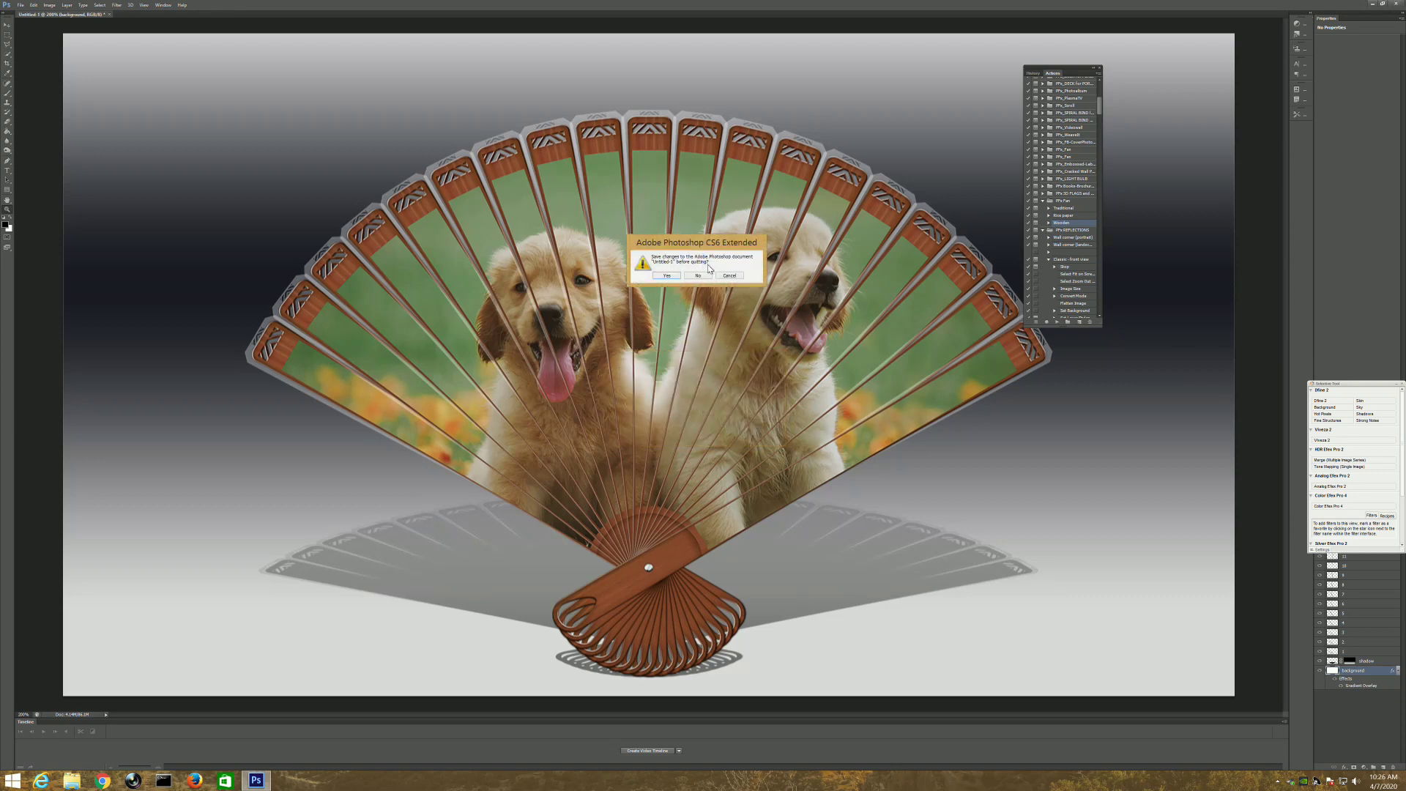
click(700, 276)
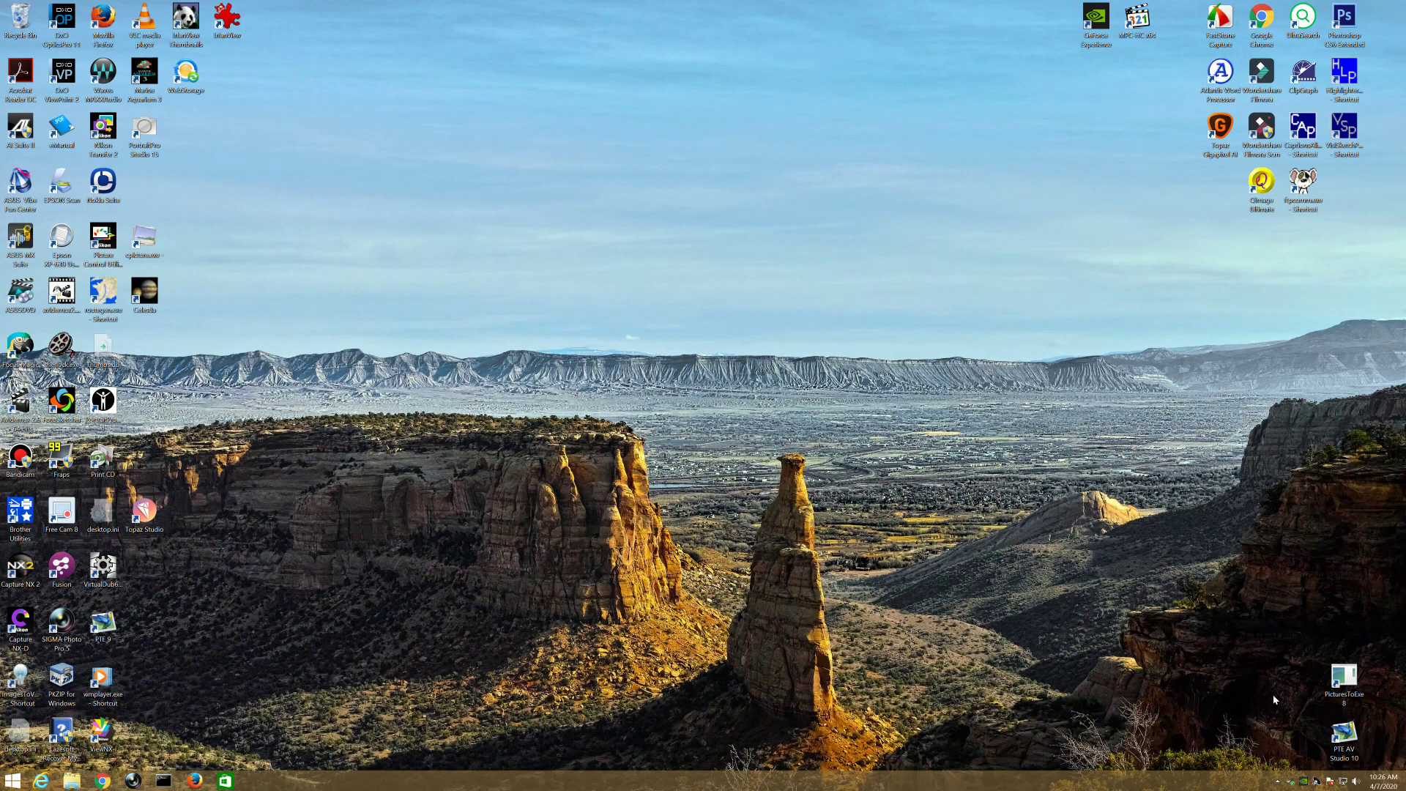
Launch PTE AV Studio from its desktop shortcut and select blade object test-1_0001_19
right_click(1335, 743)
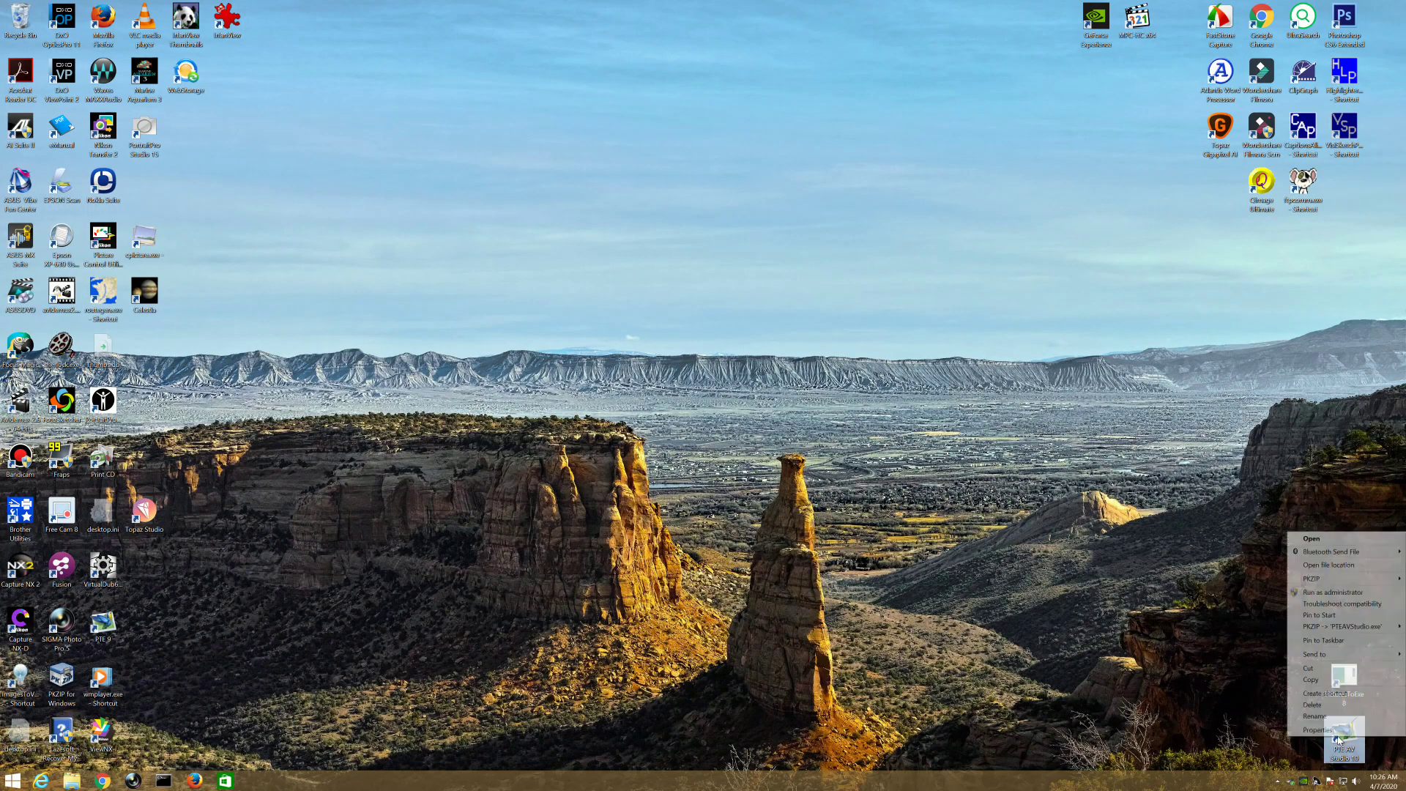
click(1312, 539)
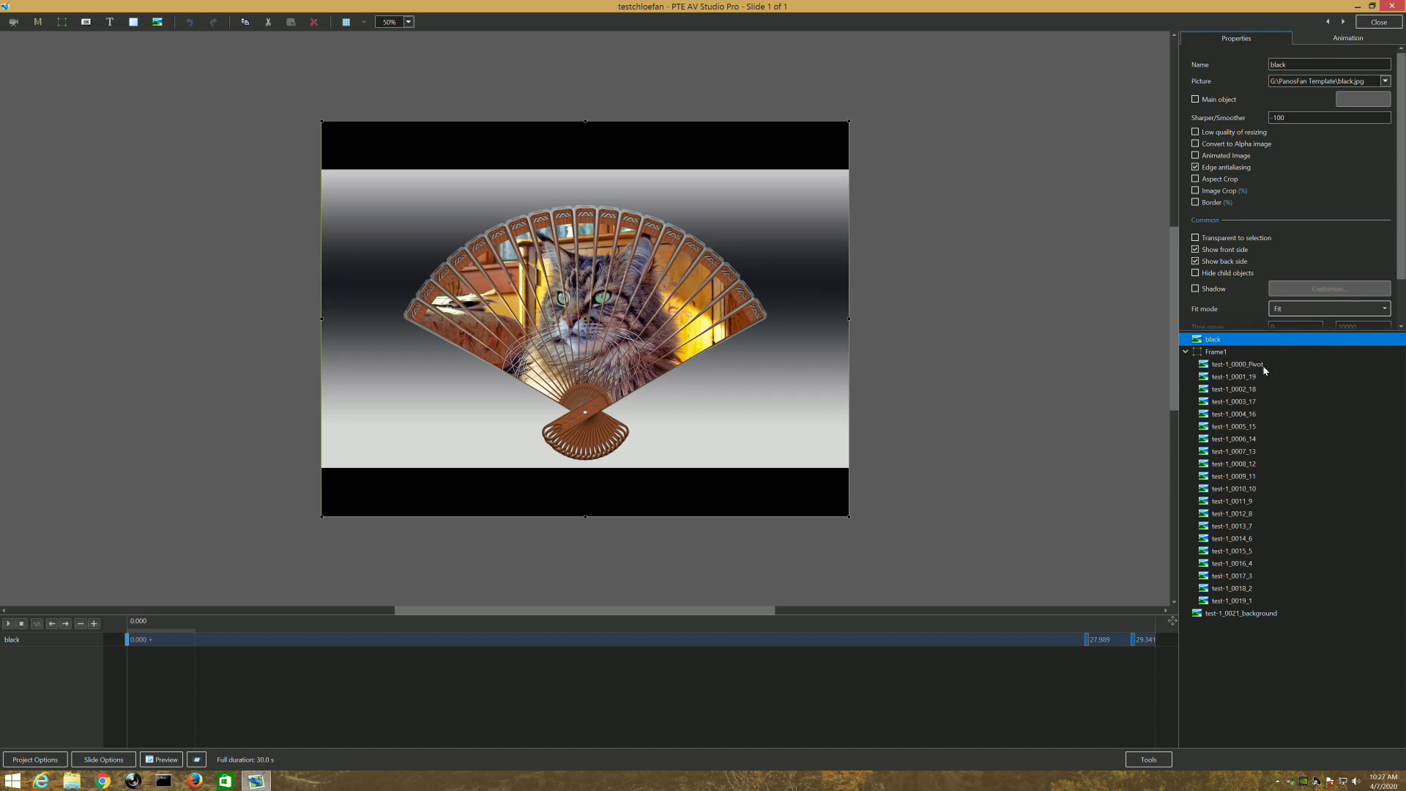
click(1226, 378)
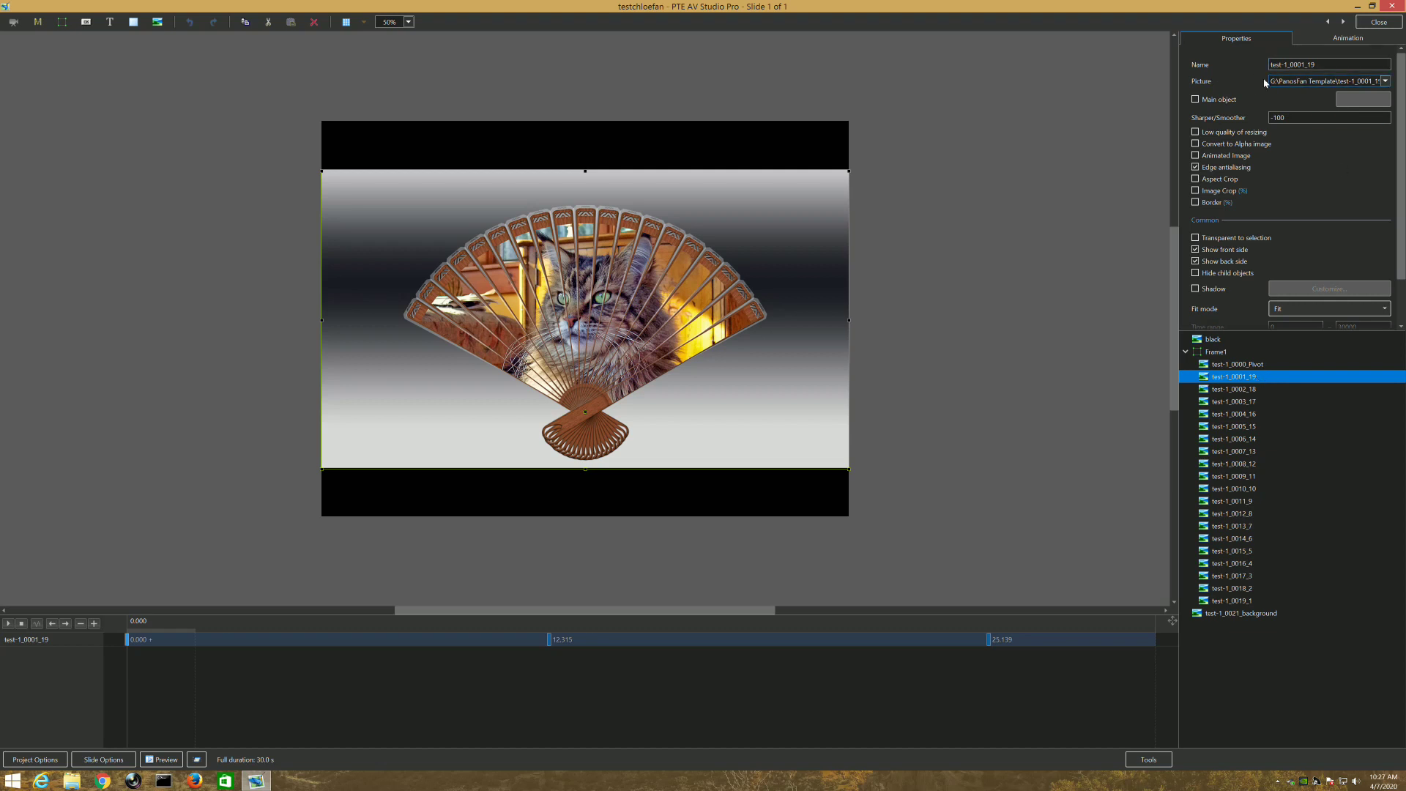
Replace the test-1_0001_19 blade picture with chloefan_0001_19.png from PanosFanOutputHere
click(1385, 81)
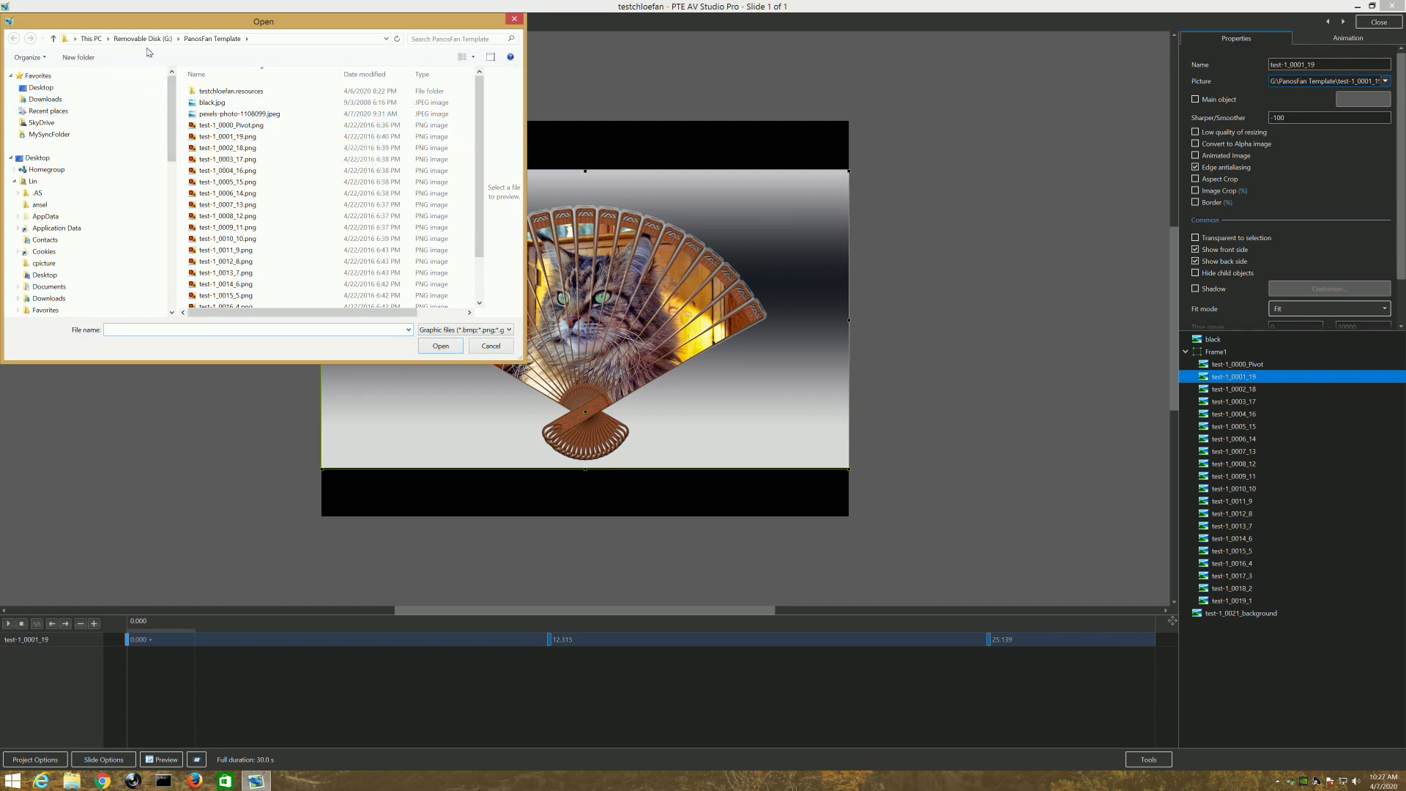
click(179, 39)
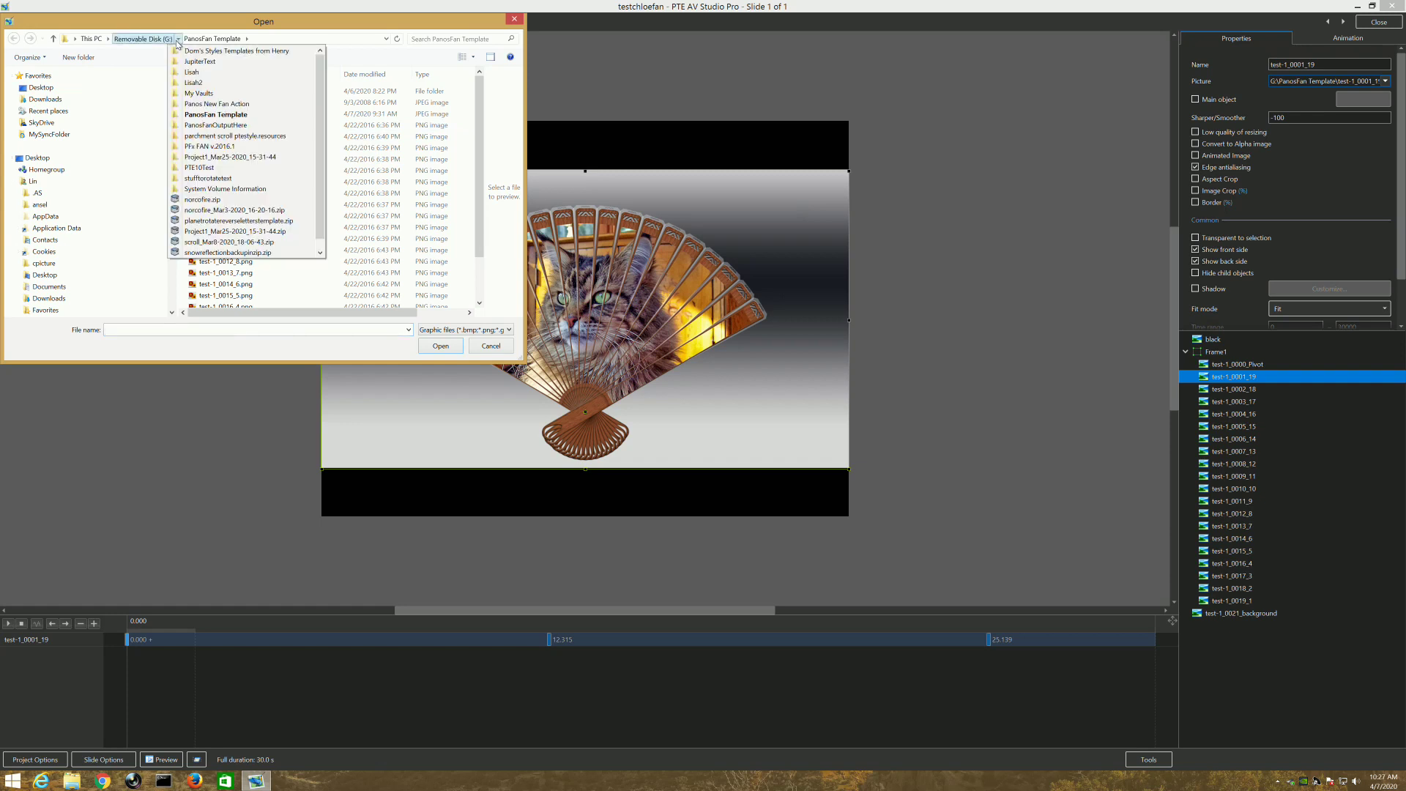
click(197, 125)
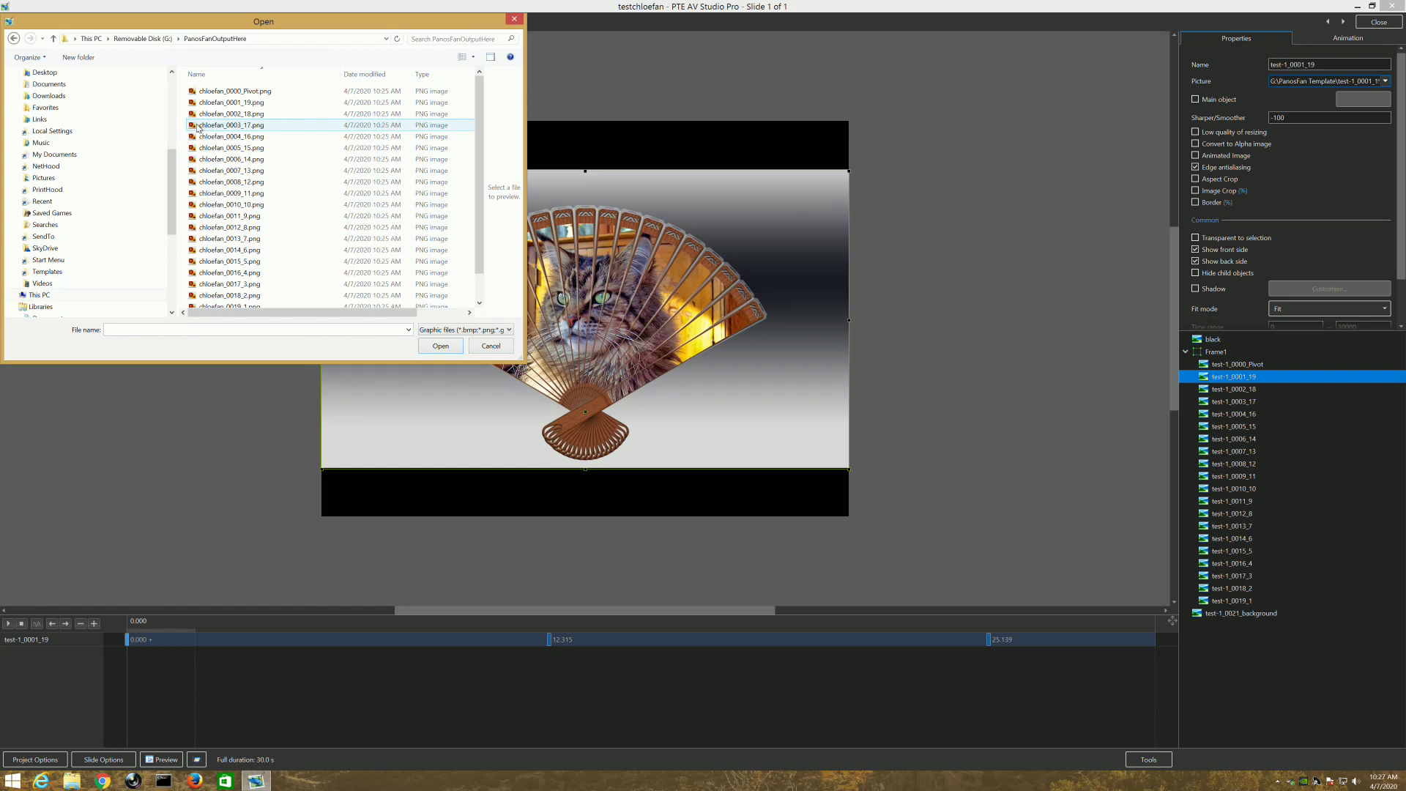
click(229, 105)
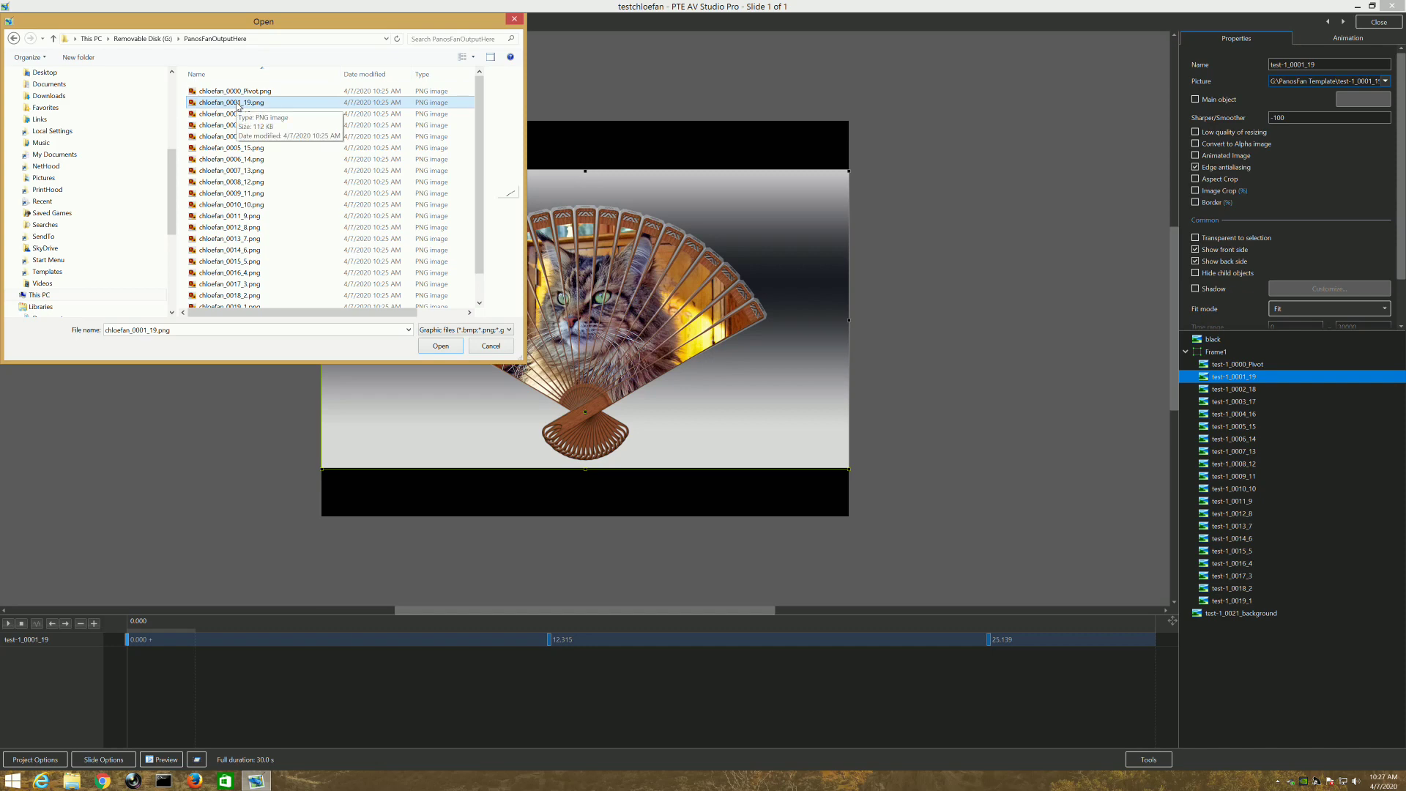
click(444, 347)
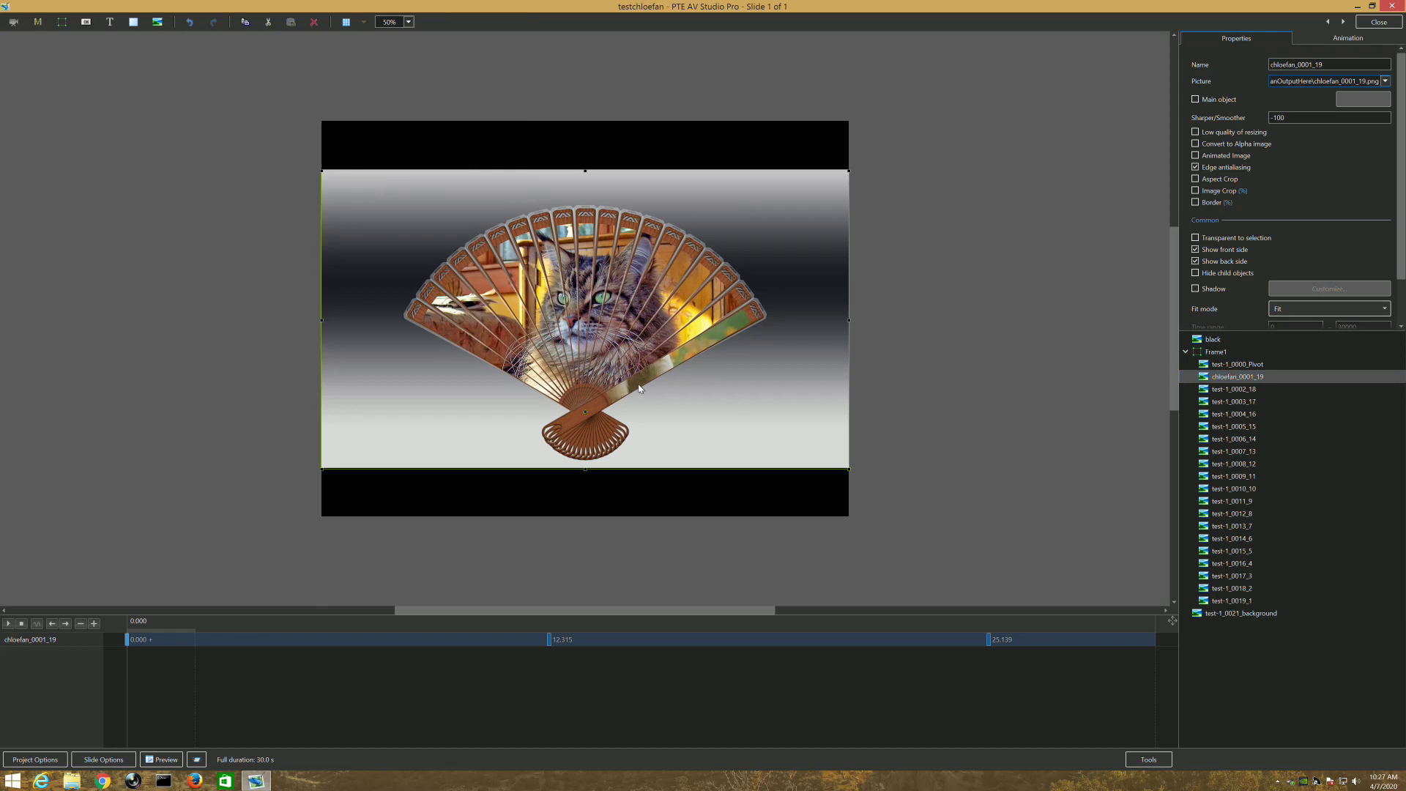
Replace the test-1_0002_18 blade picture with chloefan_0002_18.png
click(1243, 390)
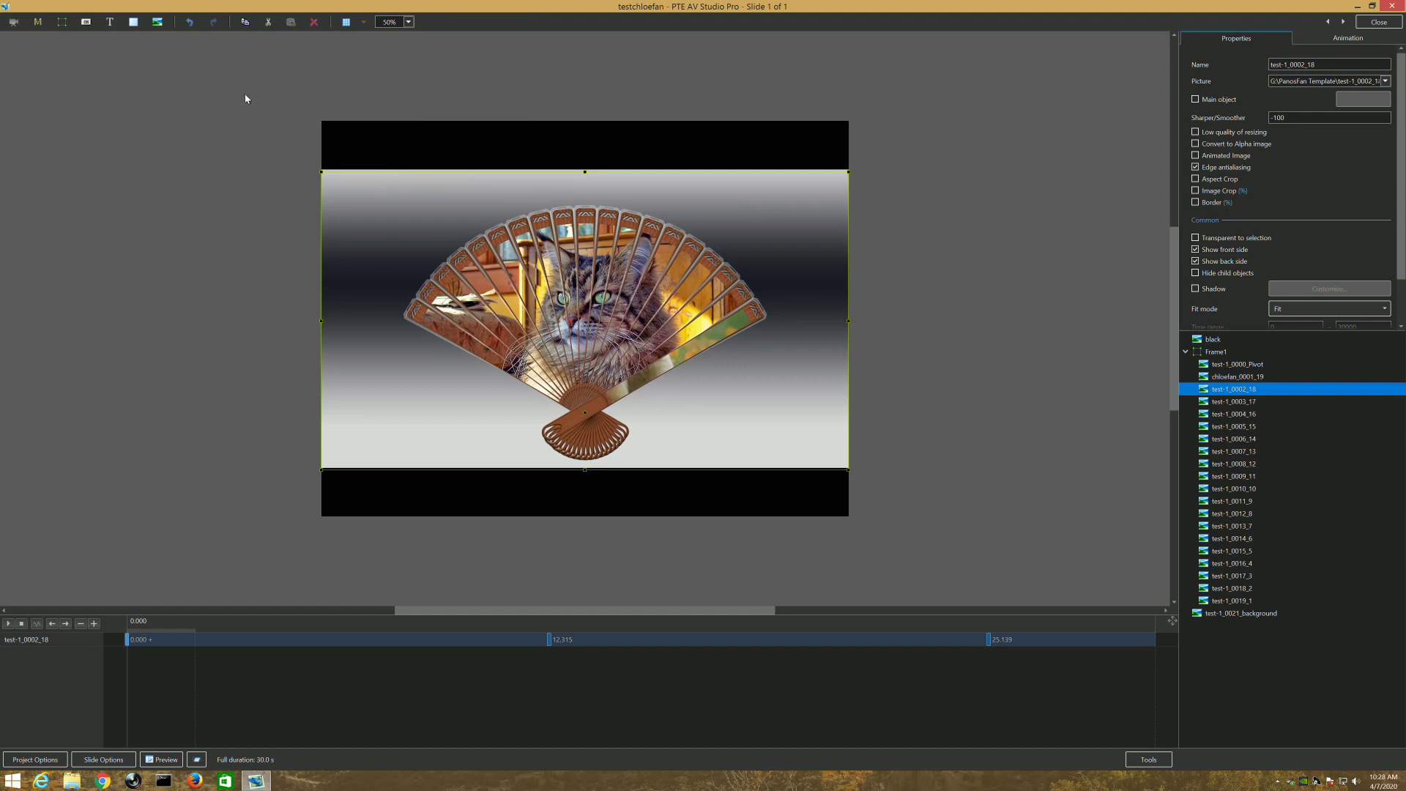
click(1386, 80)
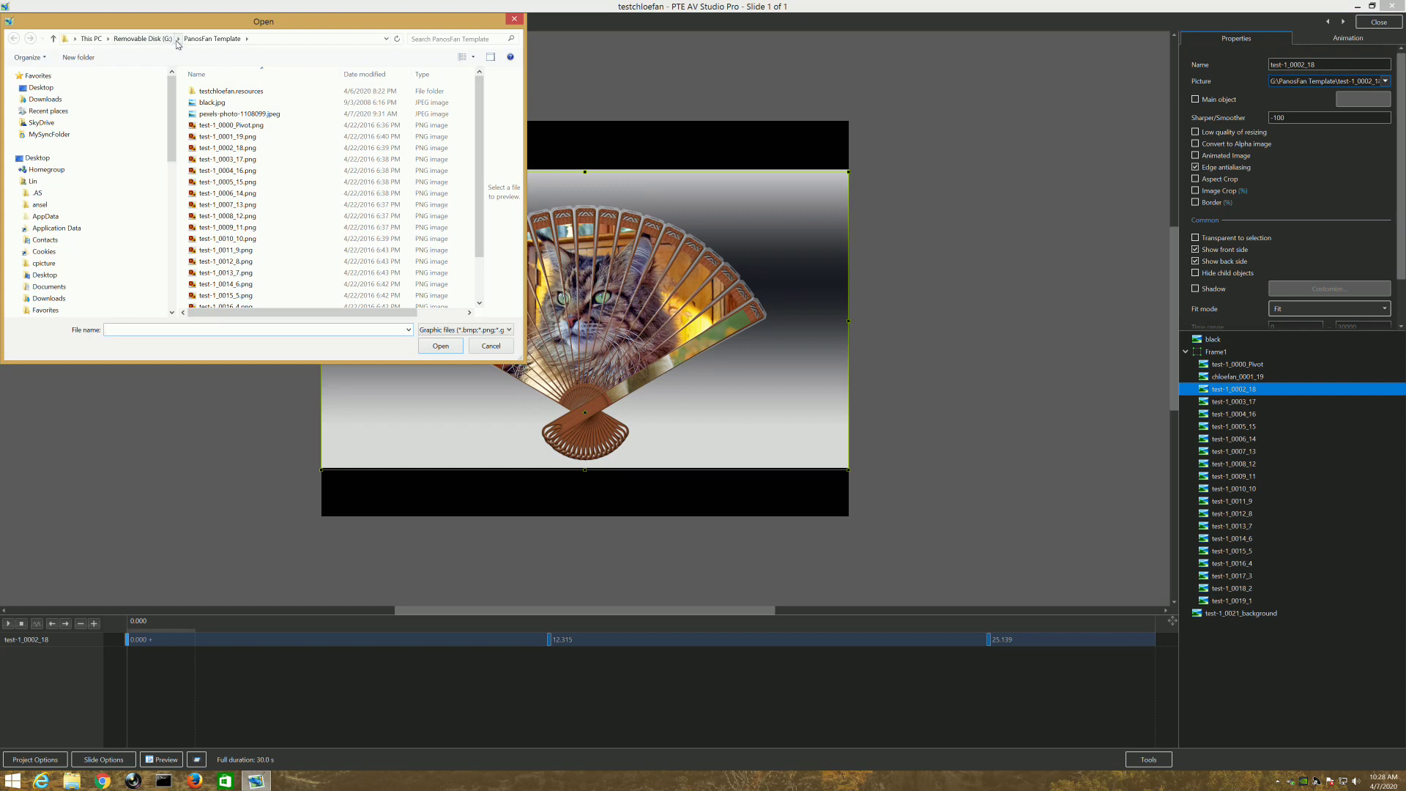
click(178, 41)
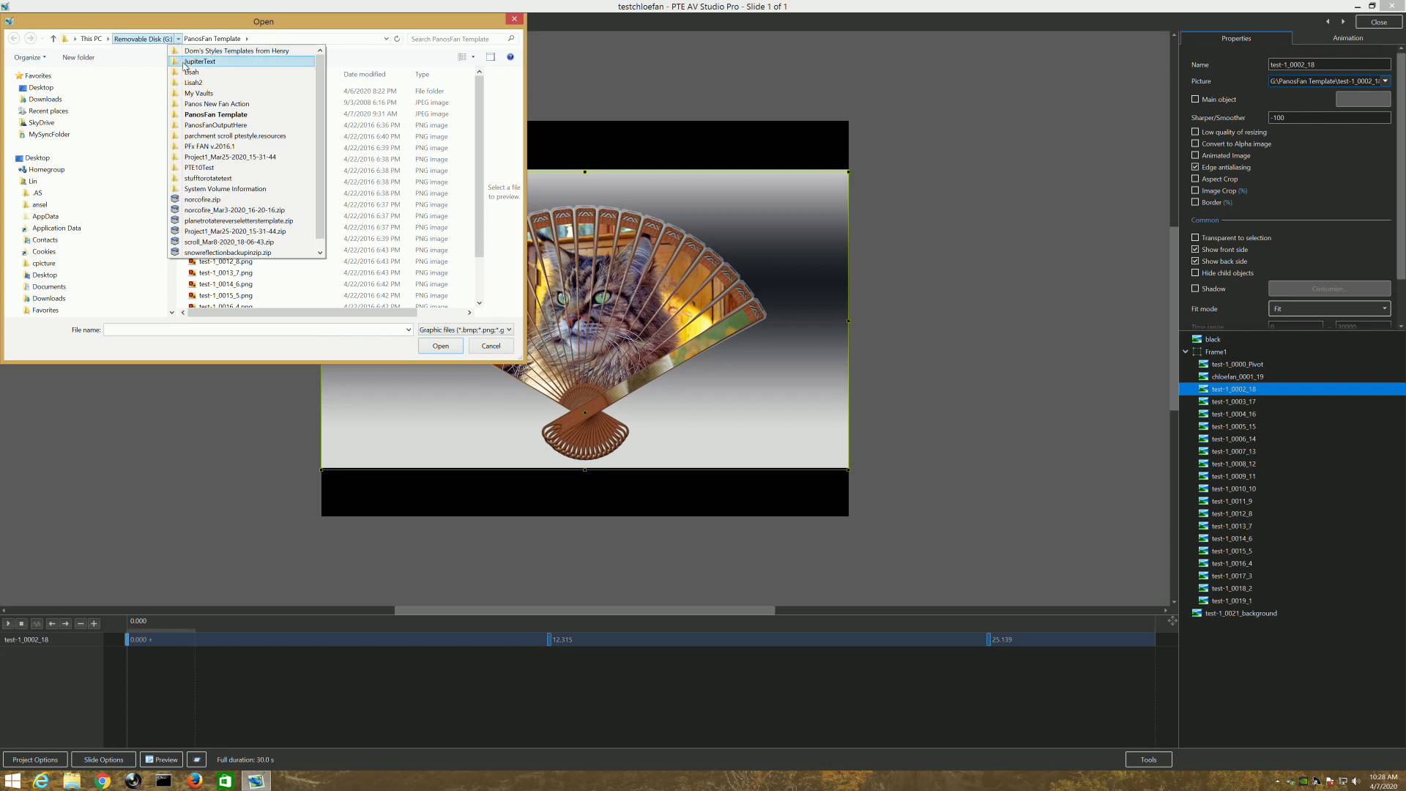
click(208, 127)
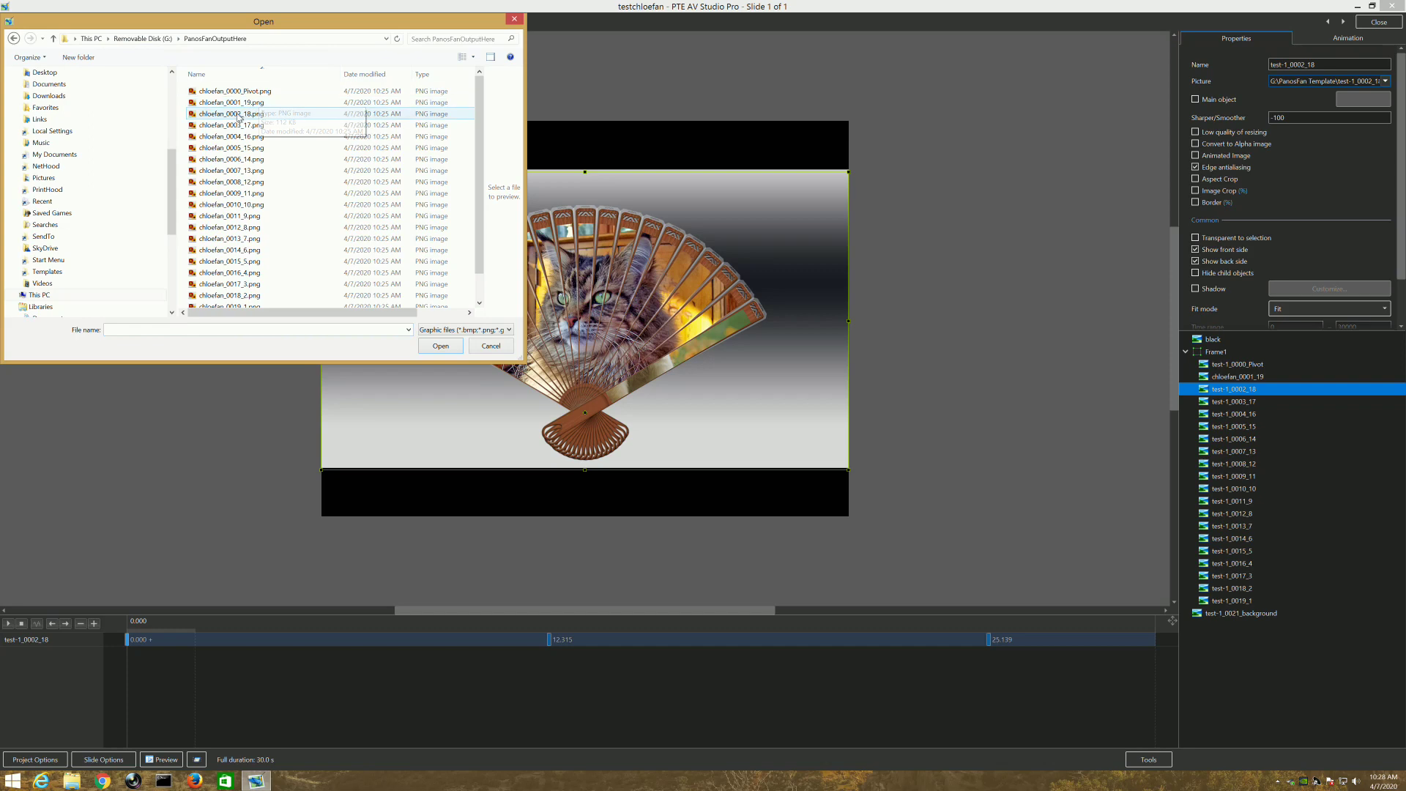
click(282, 114)
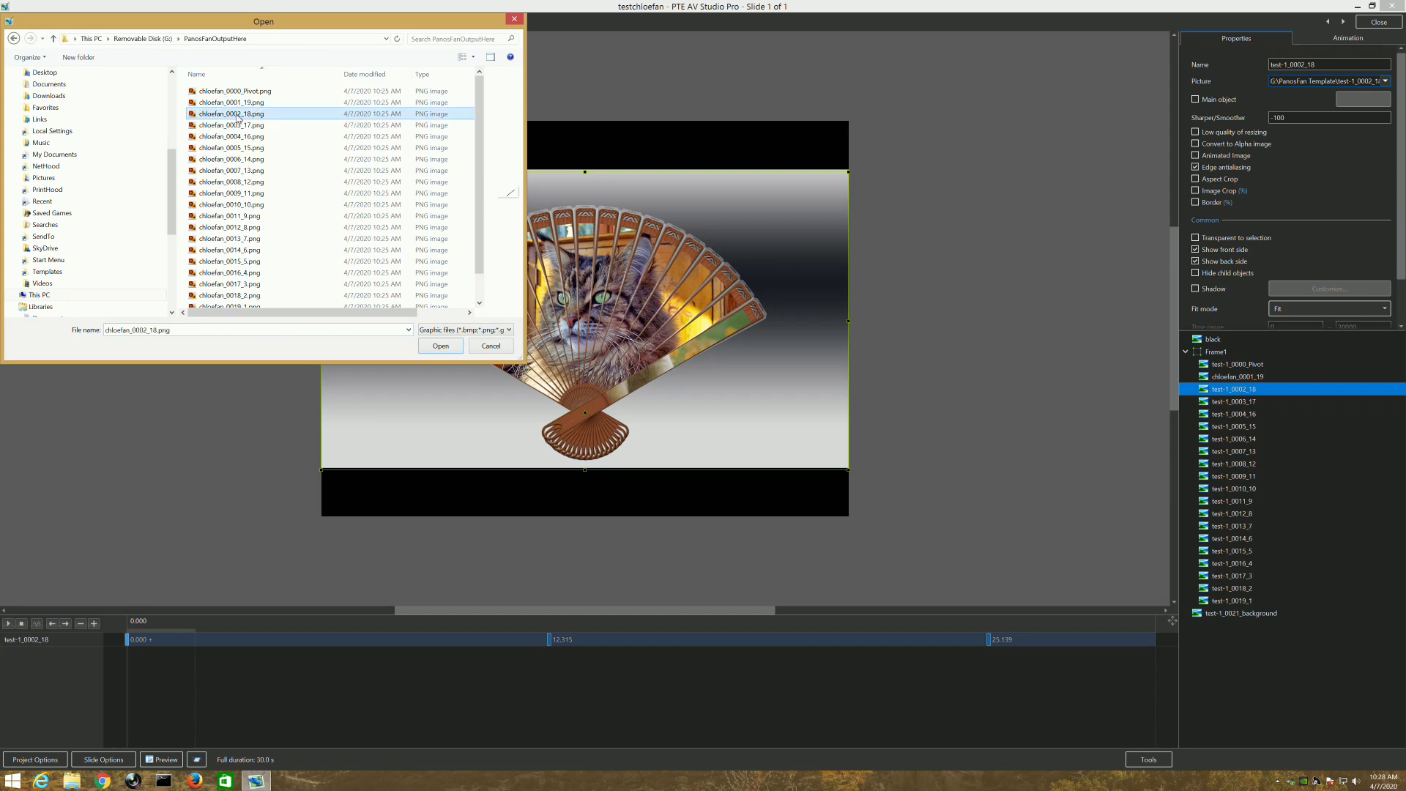
click(440, 346)
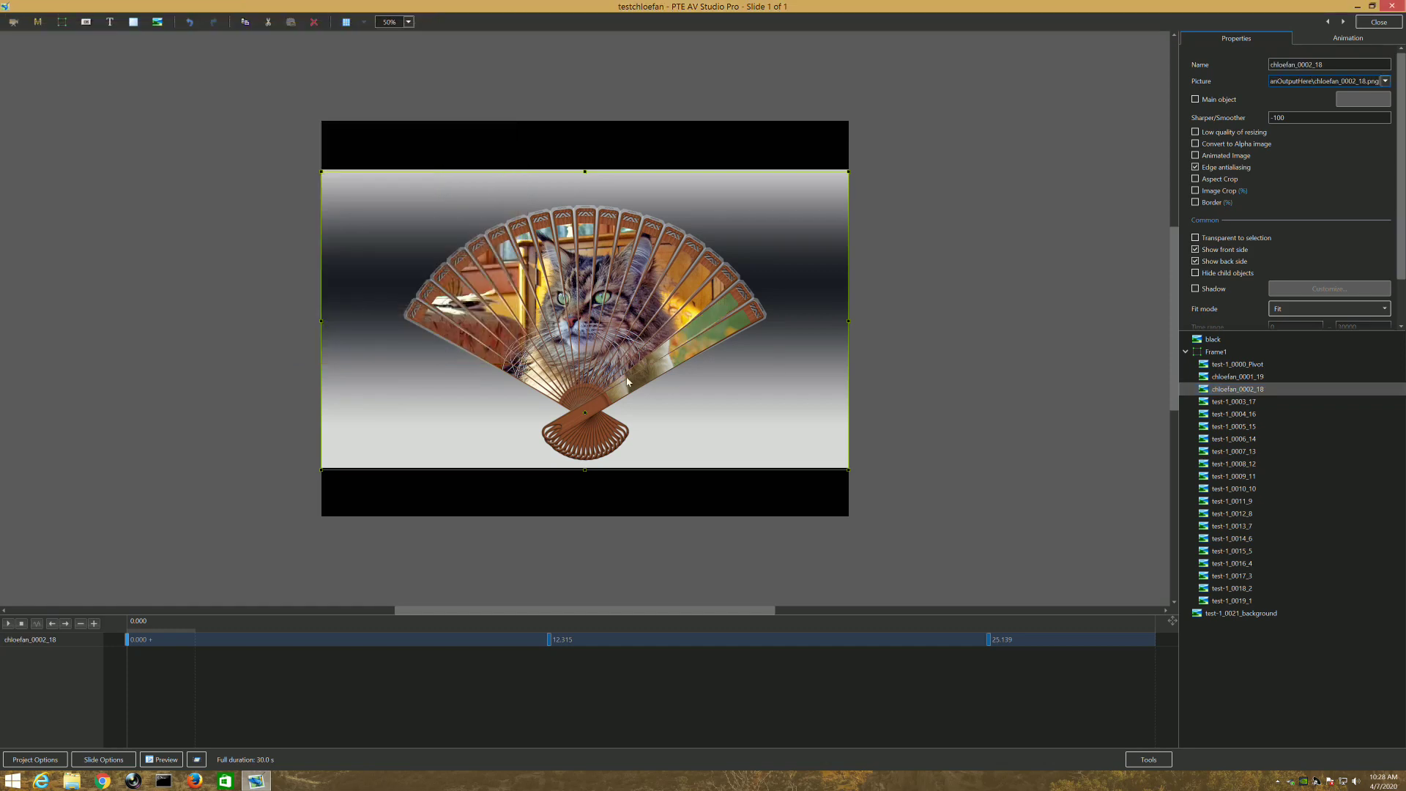
Replace the test-1_0003_17 blade picture with chloefan_0003_17.png
click(1232, 404)
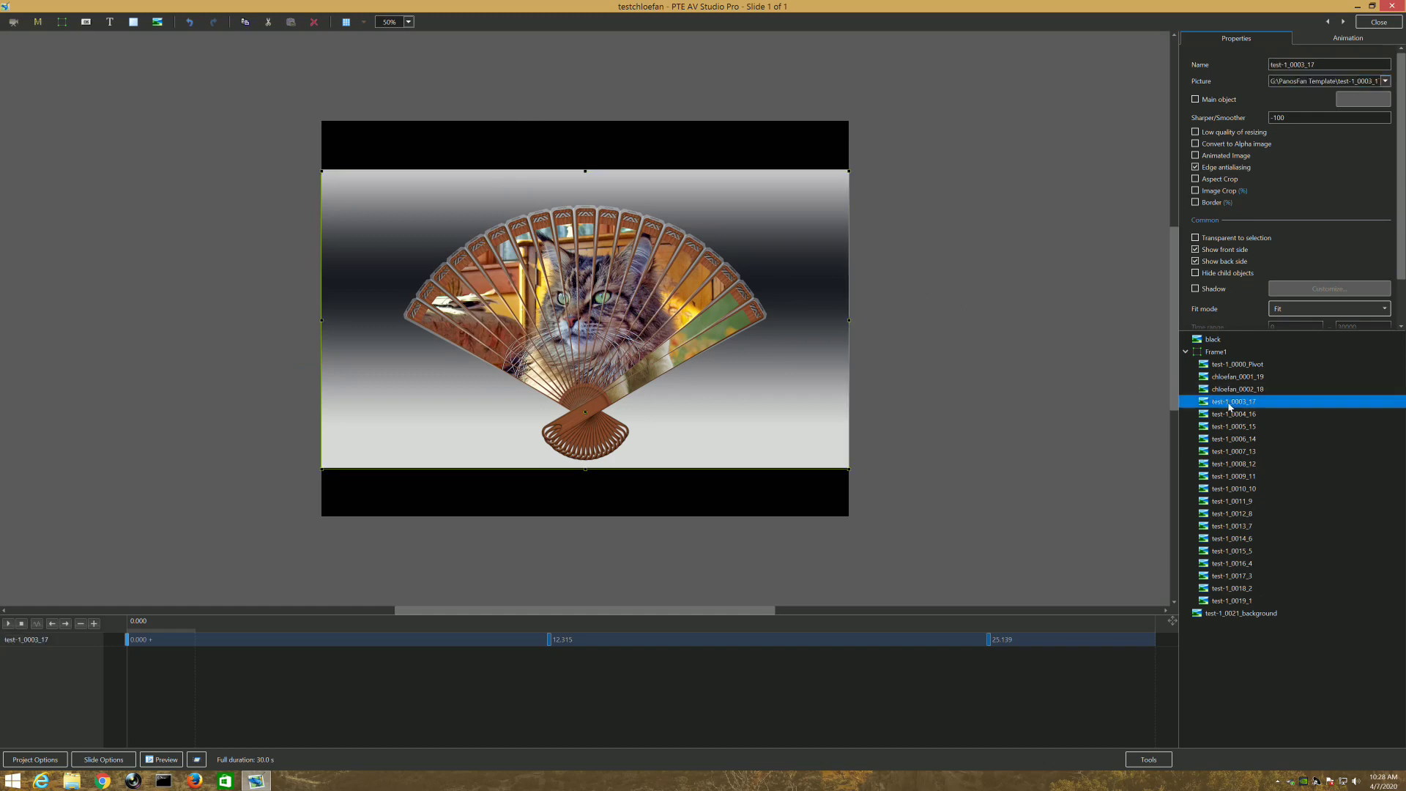
click(1386, 82)
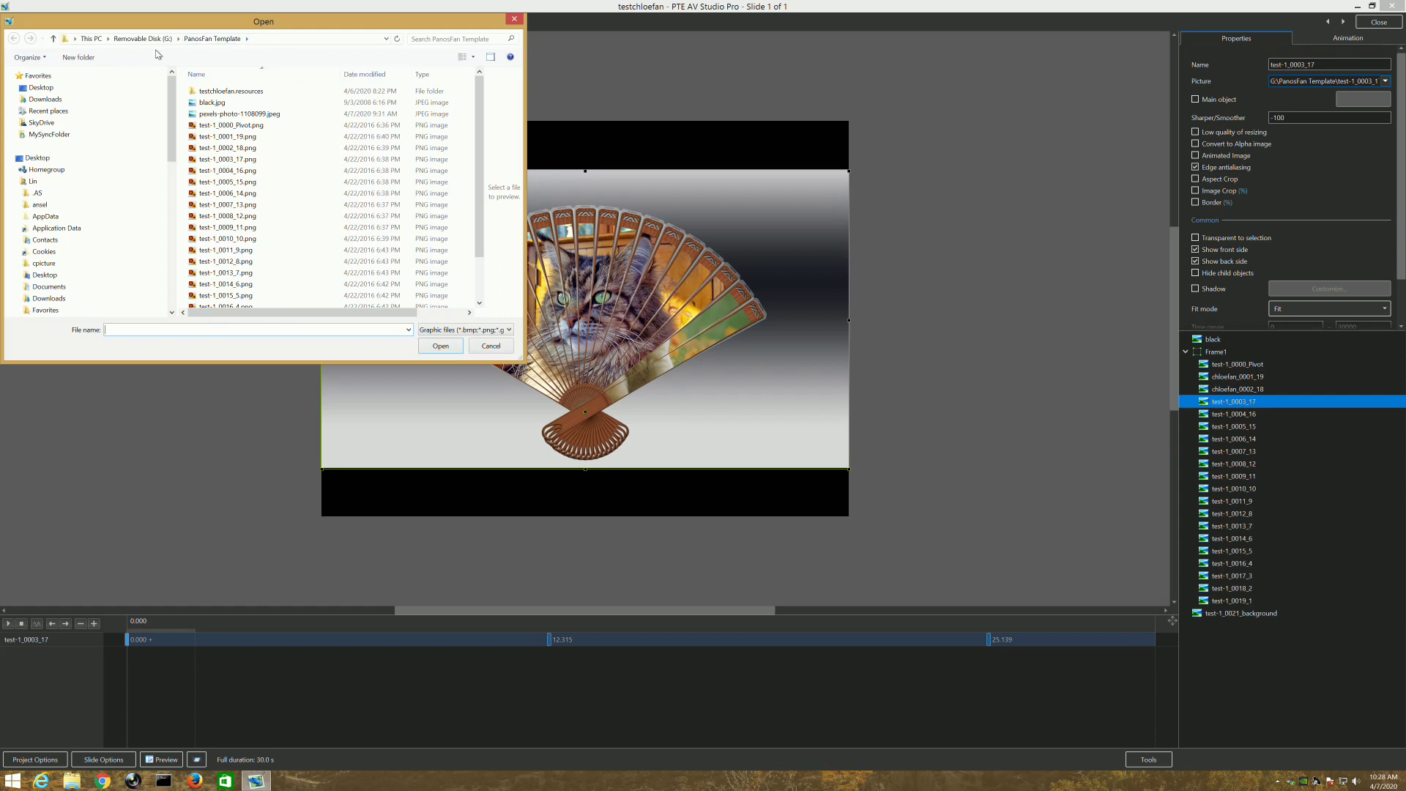
click(178, 39)
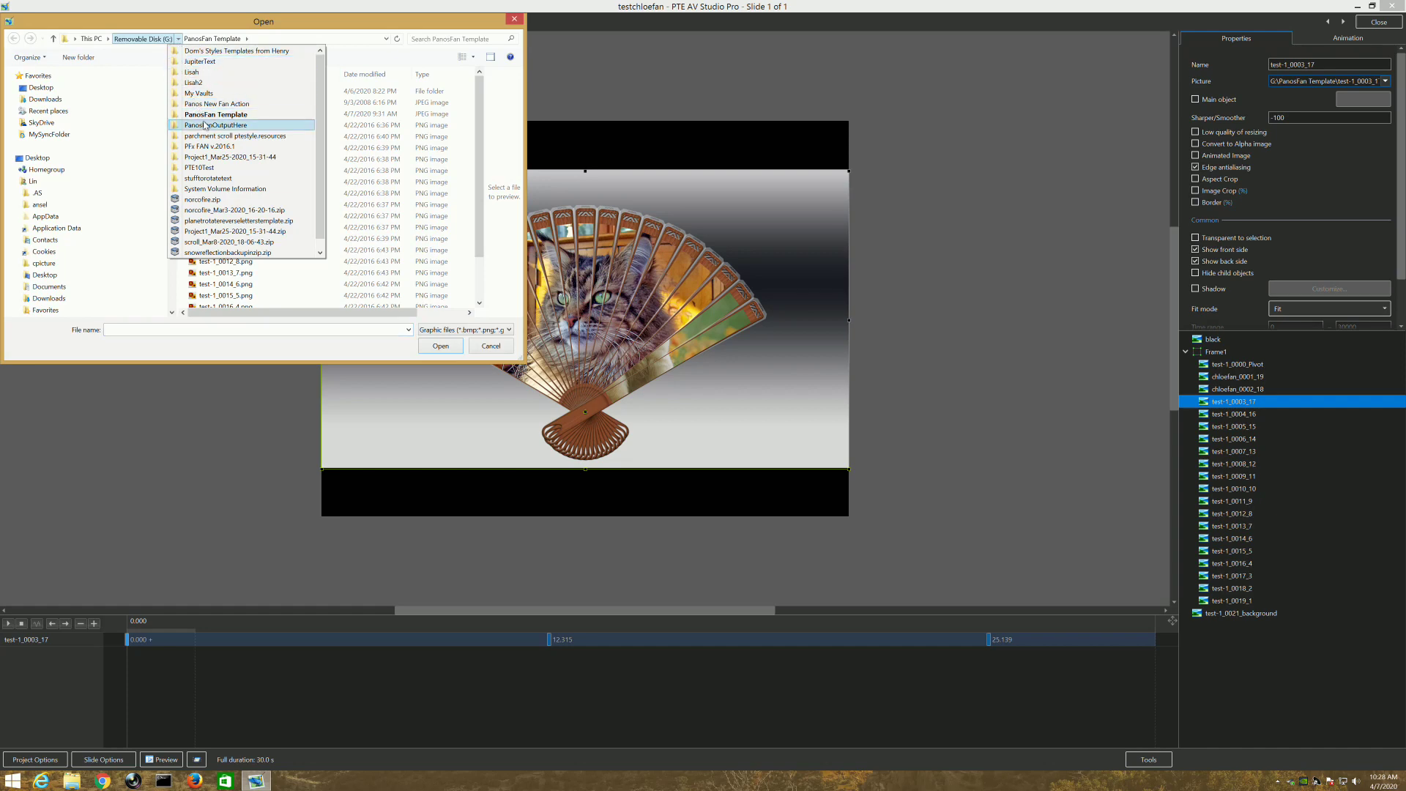
click(206, 126)
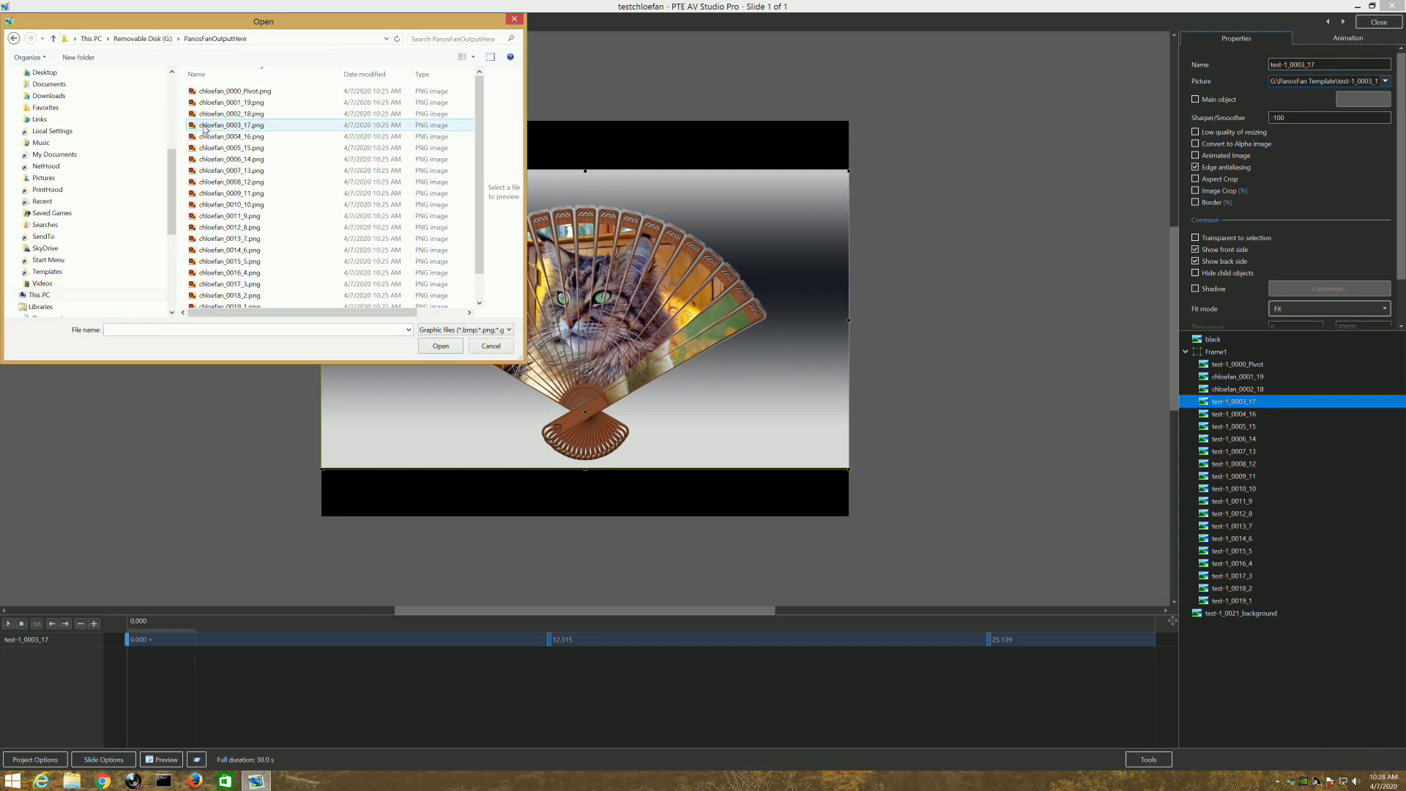
click(261, 127)
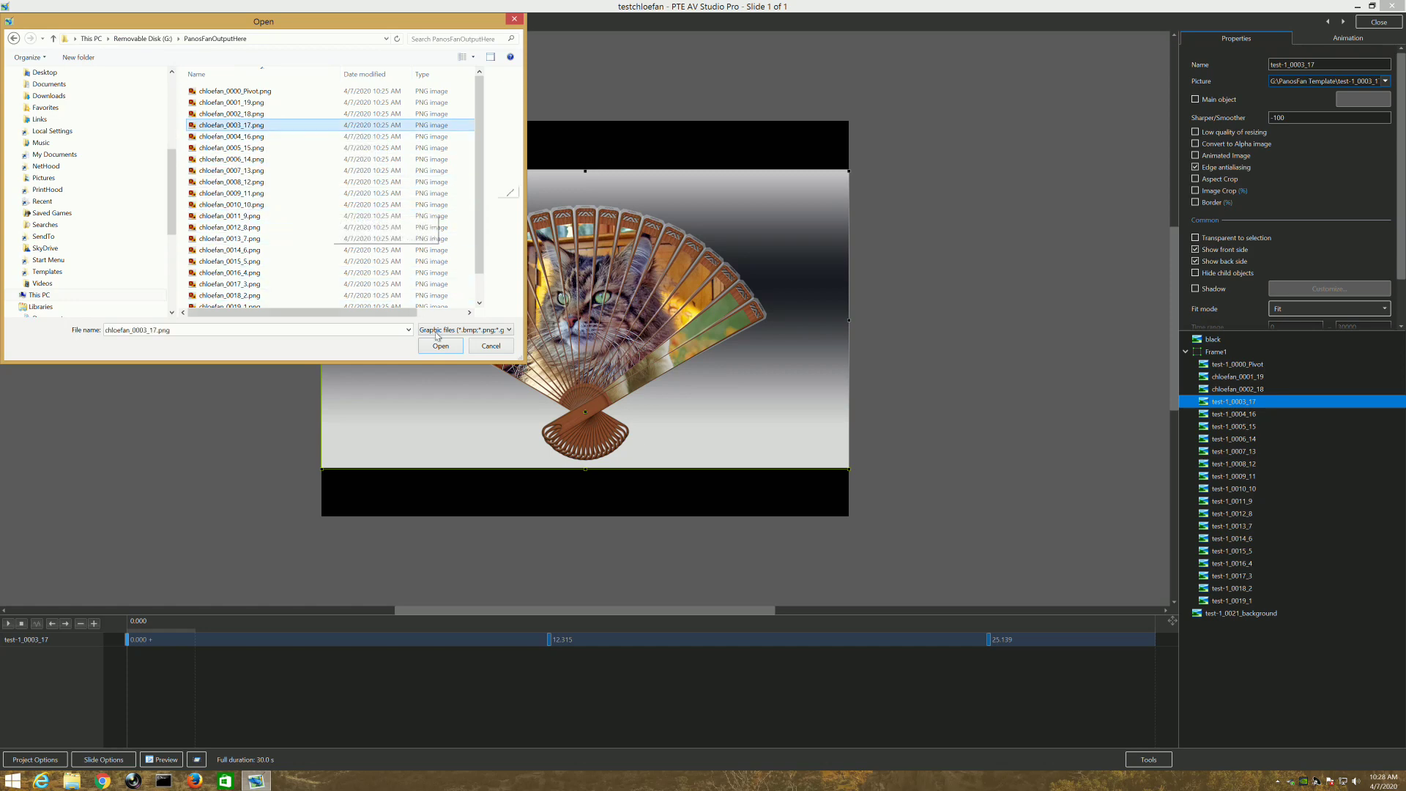
click(448, 349)
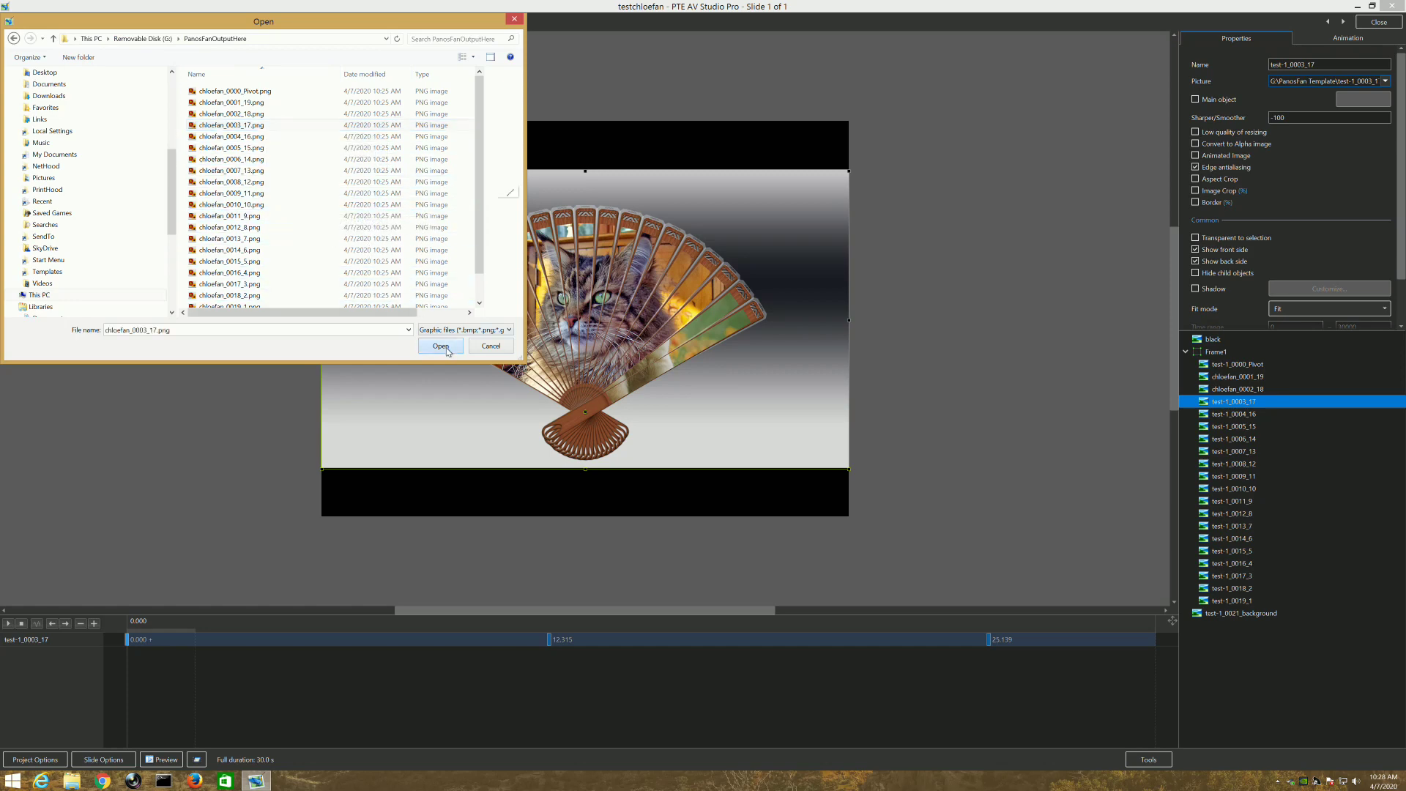
click(447, 350)
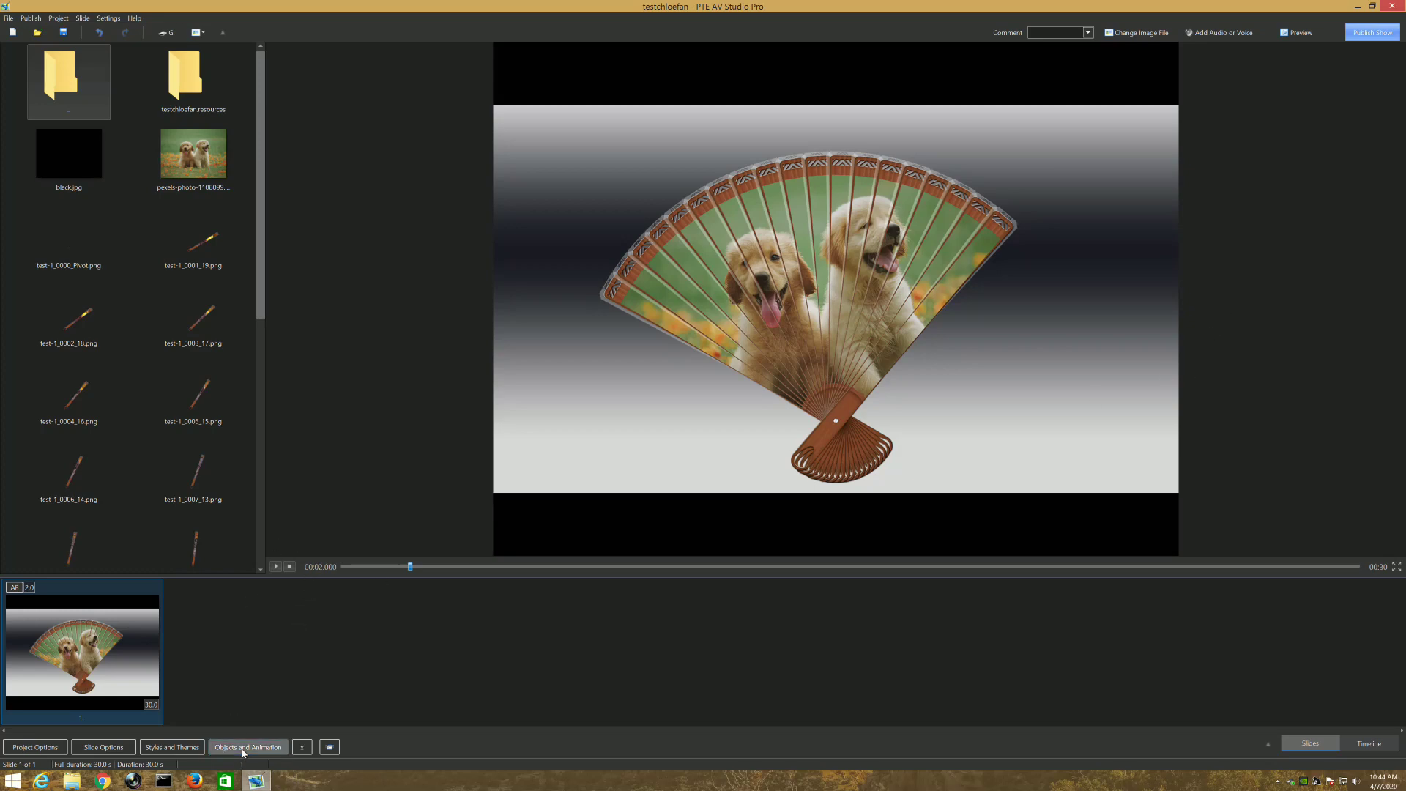
Open the Objects and Animation editor for the fan slide
click(283, 747)
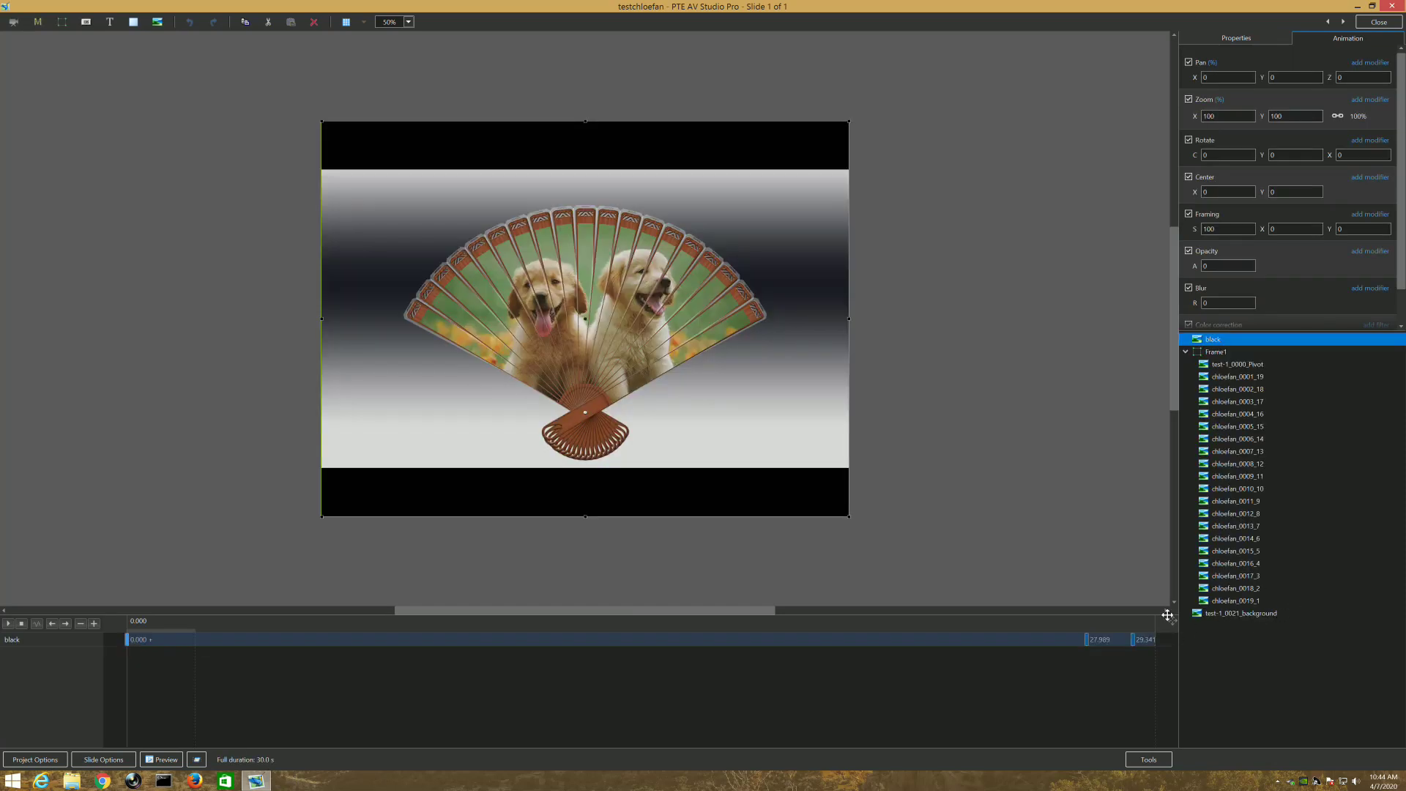
Set the test-1_0021_background picture to Nature_038626_23.jpg from D:\photos
click(1236, 614)
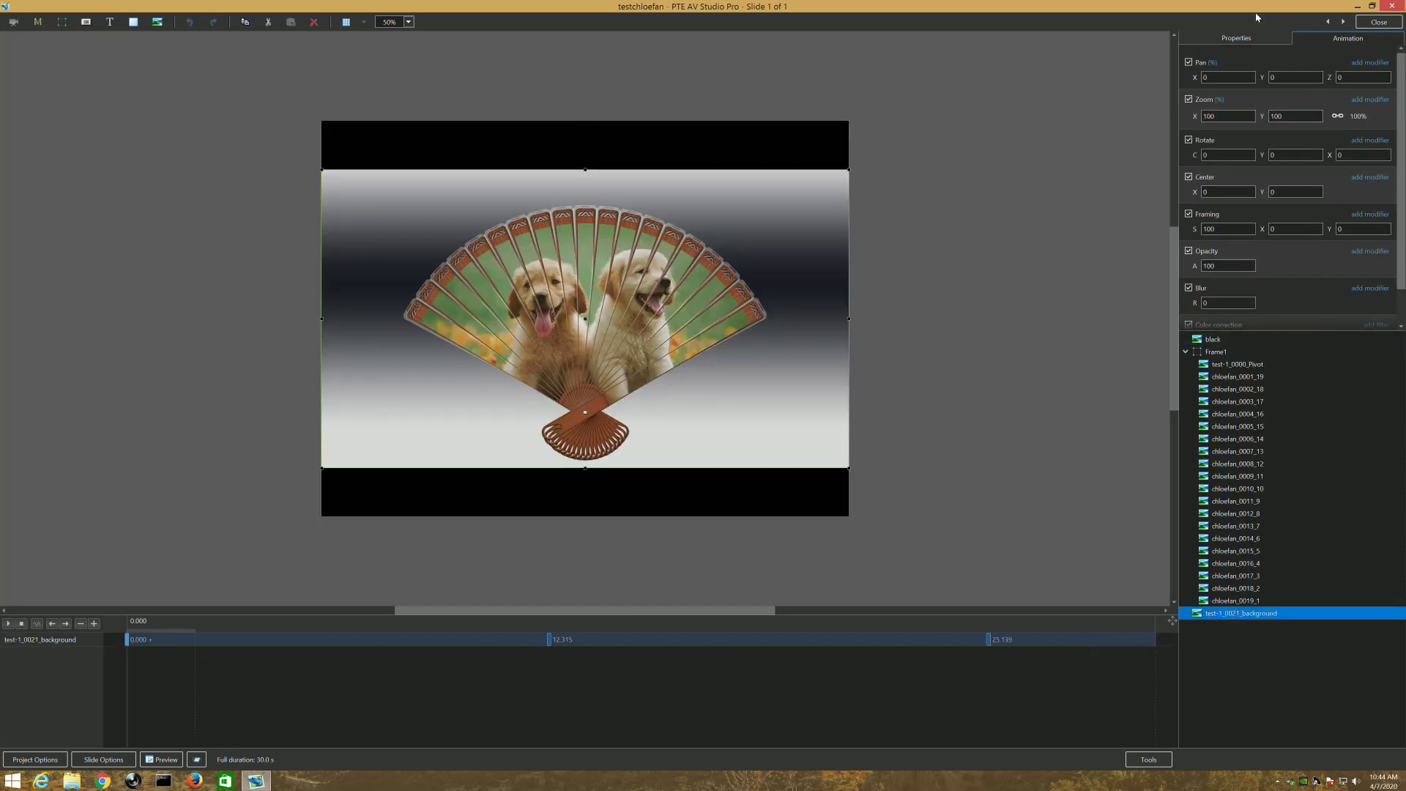
click(1229, 39)
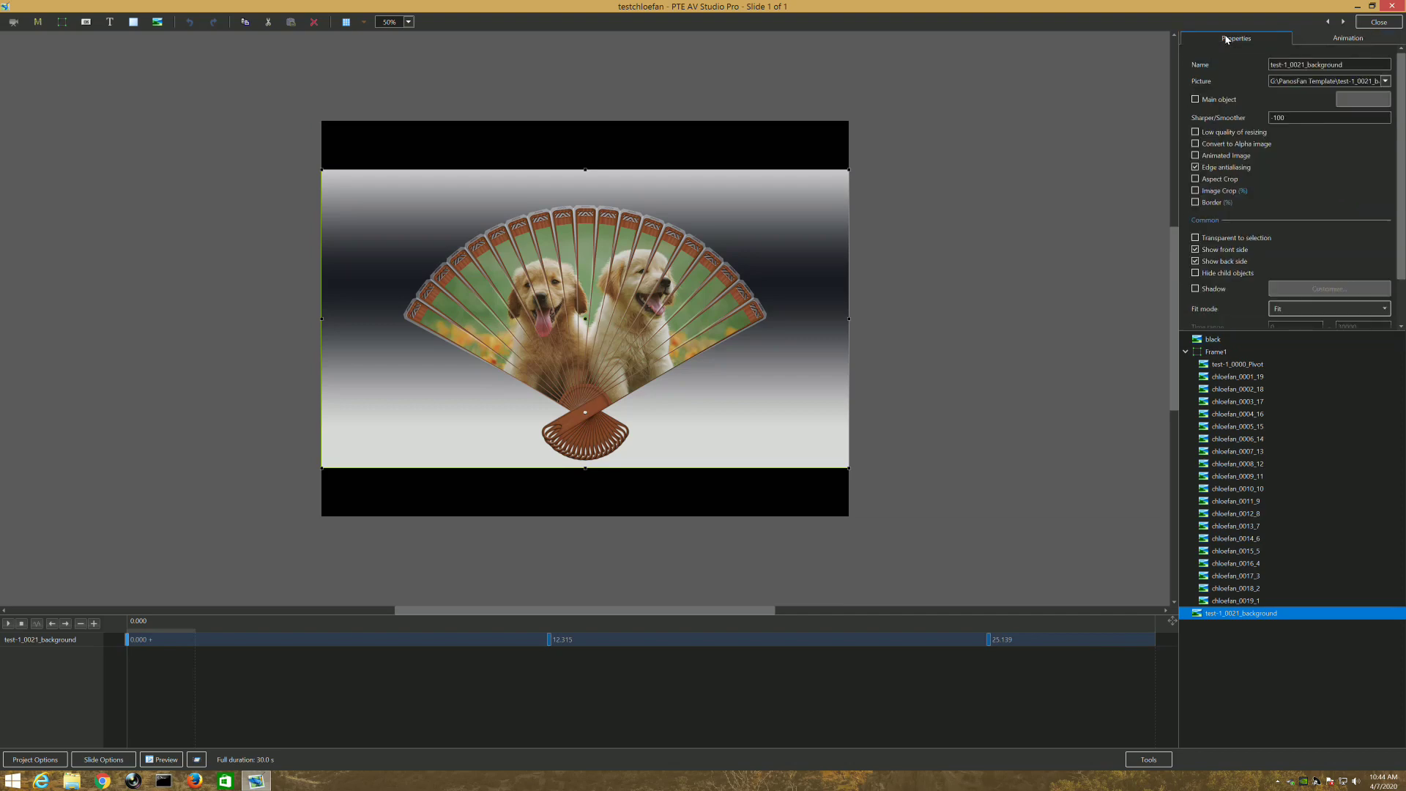
click(1385, 82)
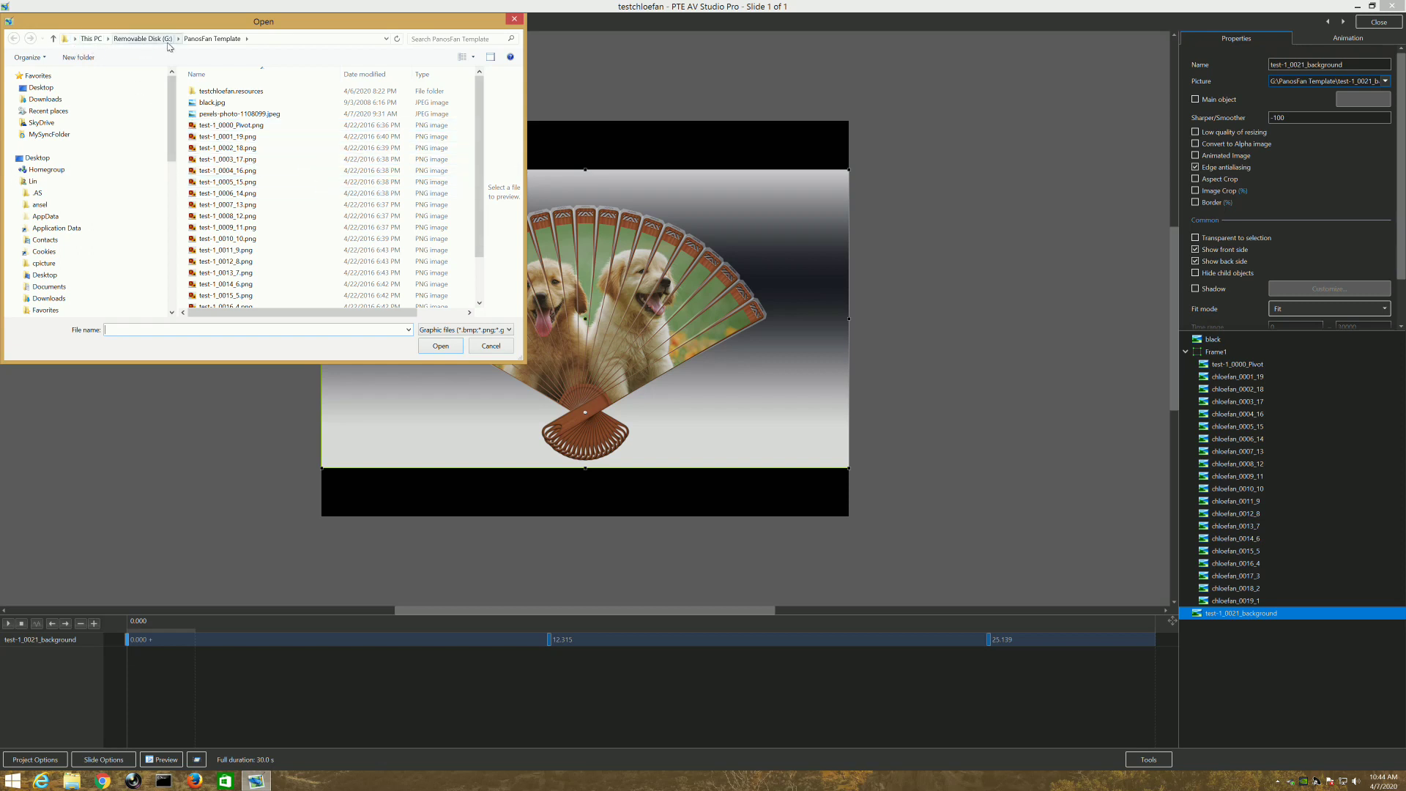
click(107, 39)
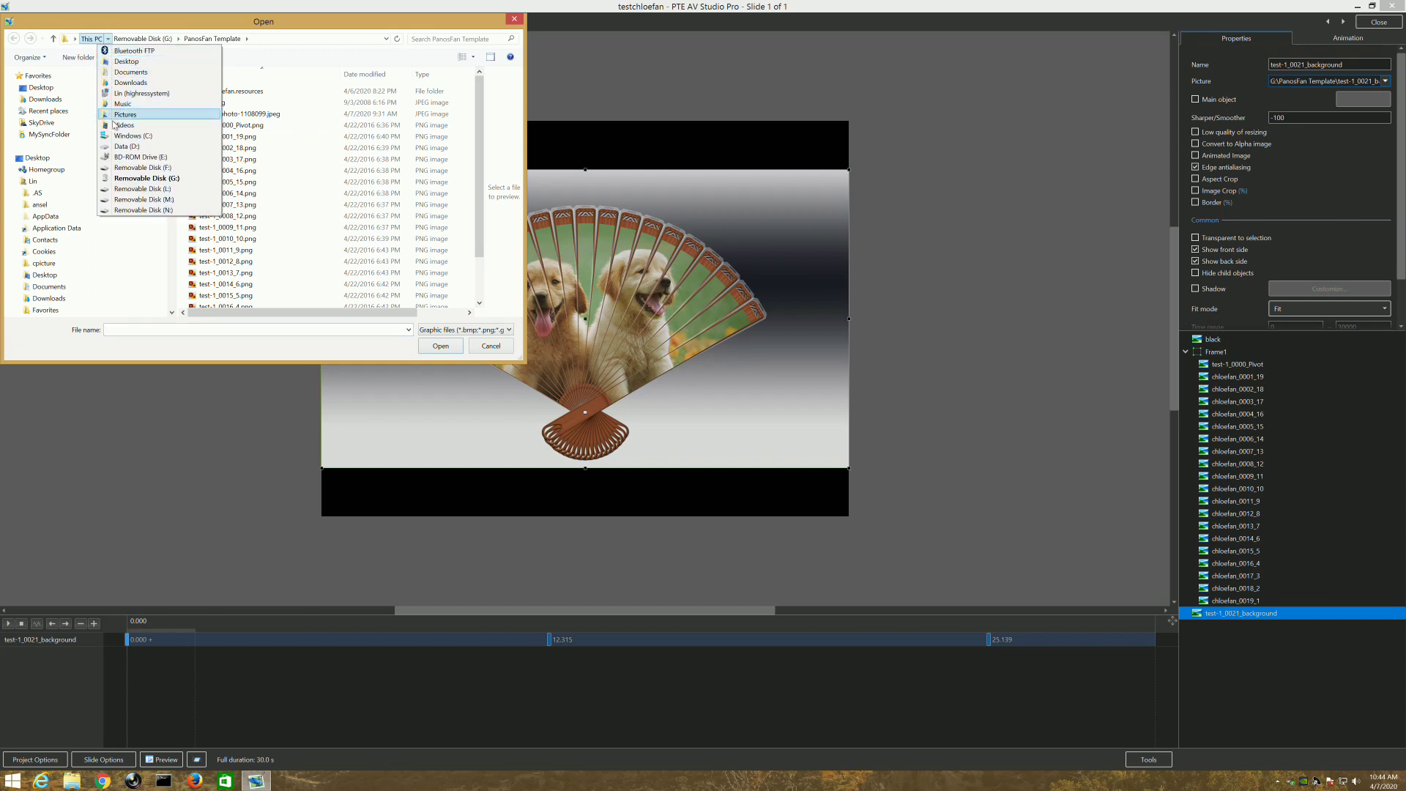
click(123, 147)
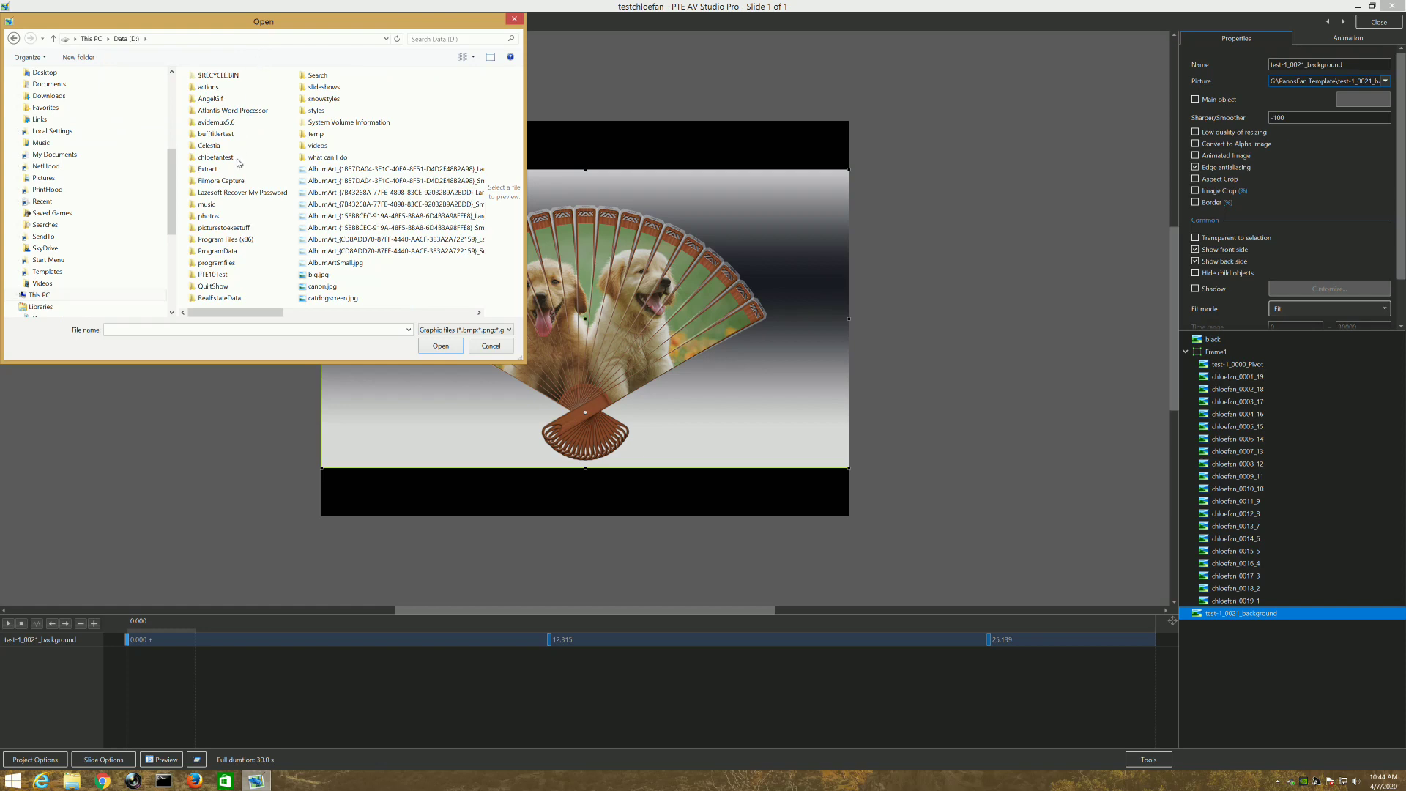
click(206, 220)
double_click(205, 220)
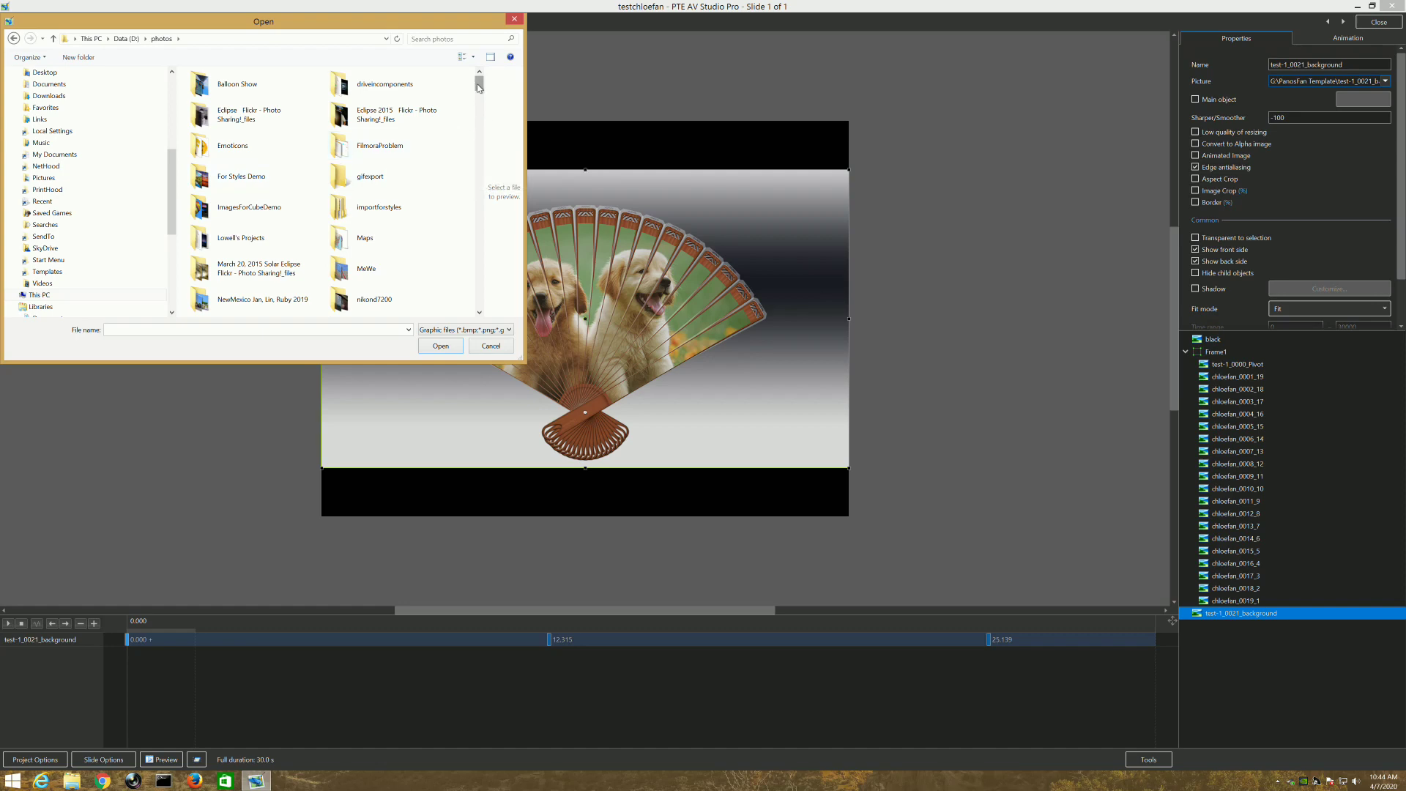
drag(479, 83, 480, 234)
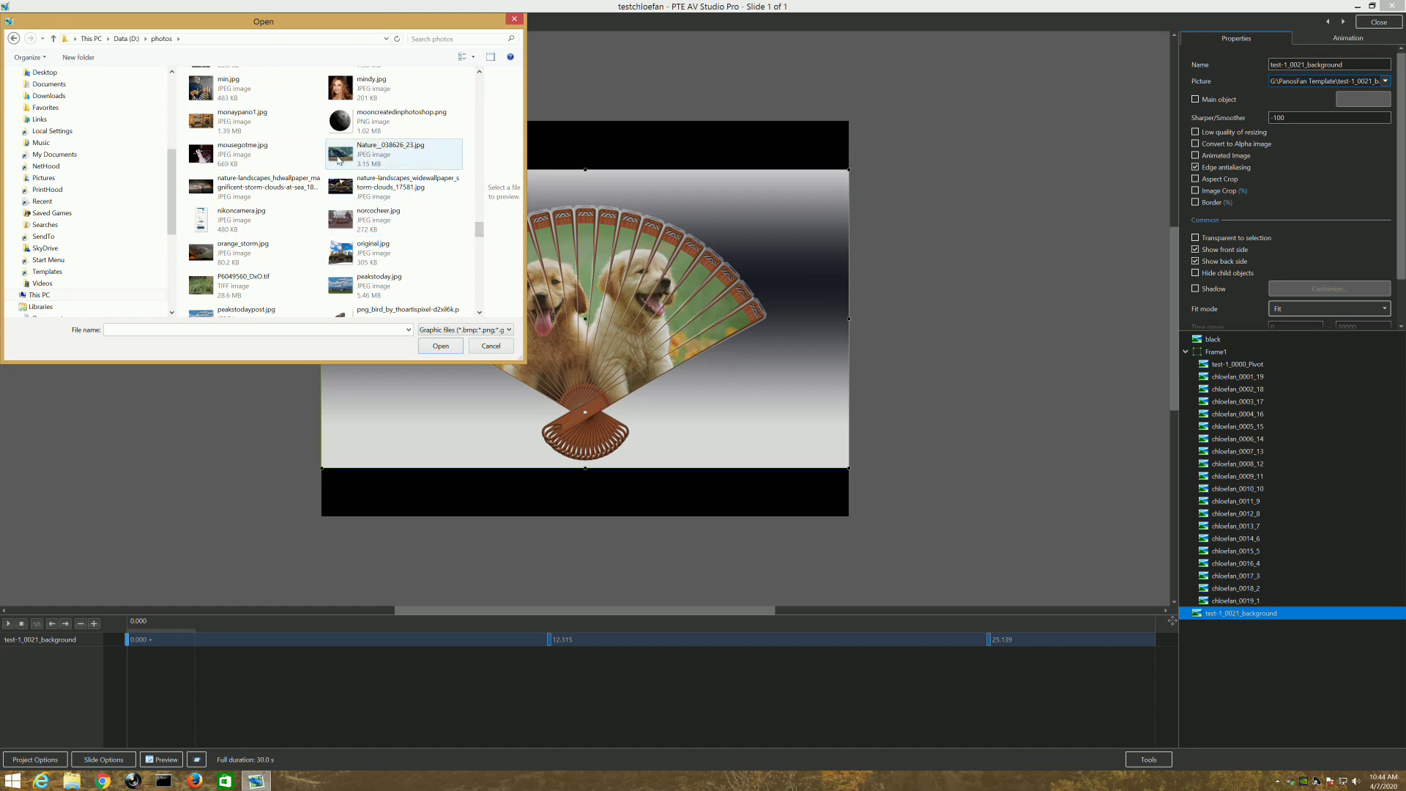
double_click(339, 159)
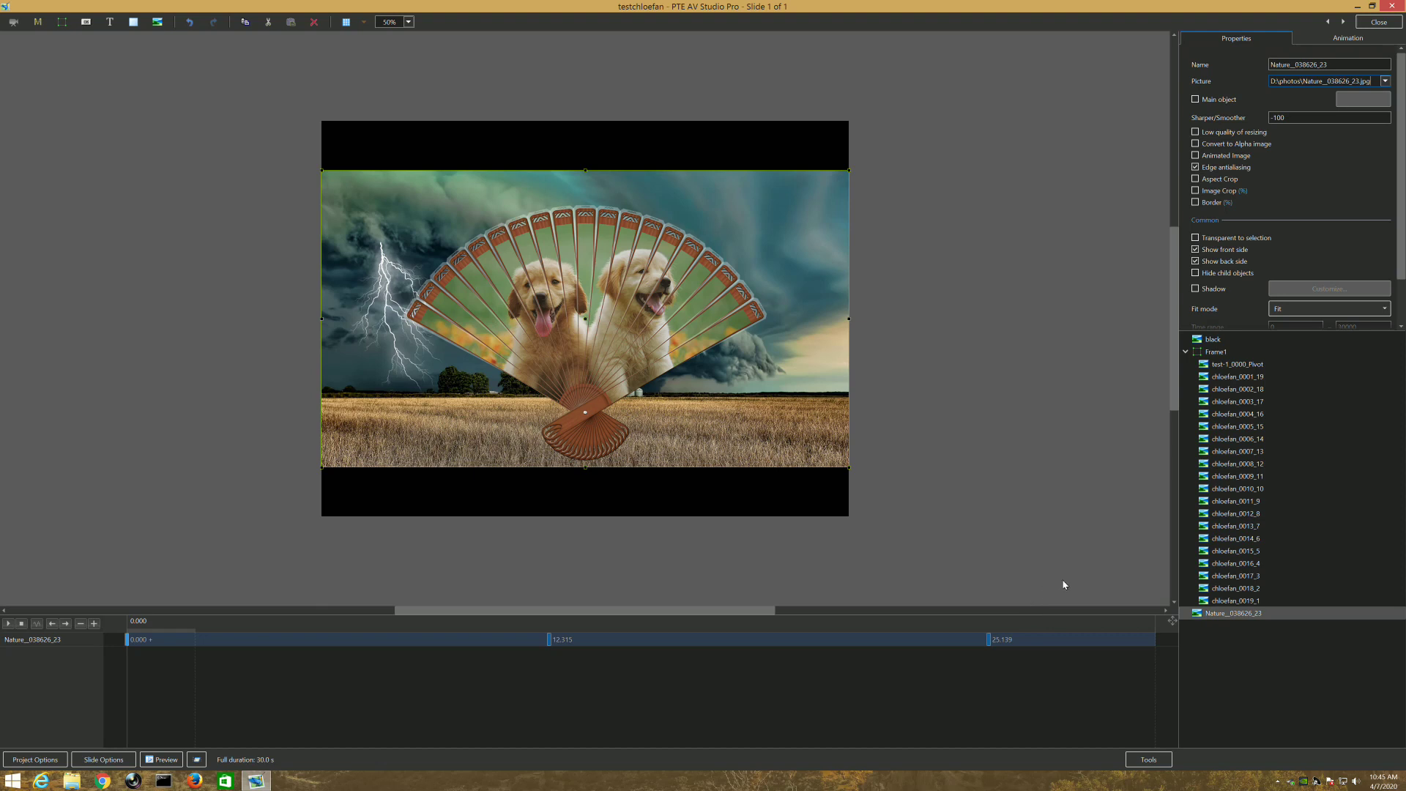
click(1214, 355)
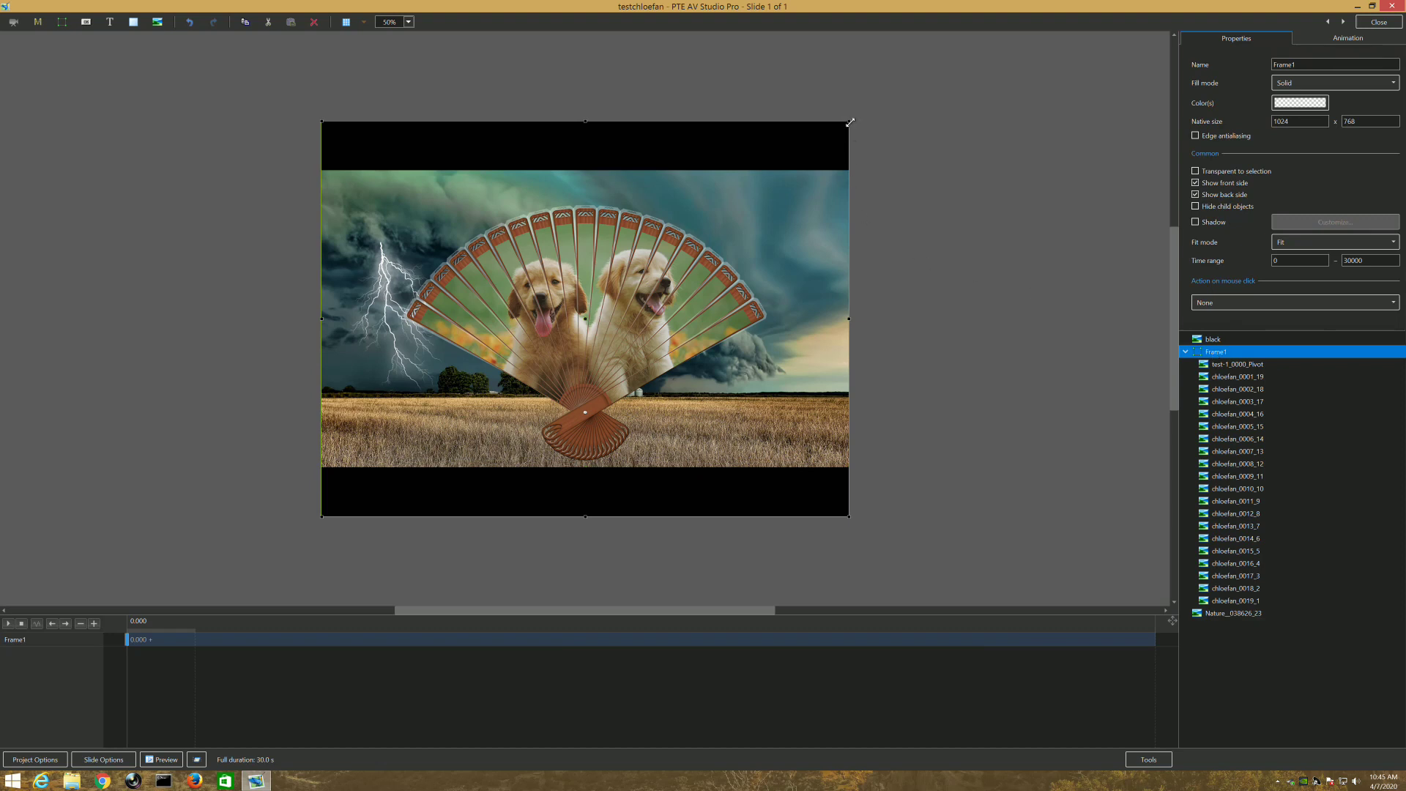
Scale the puppy fan's Frame1 down, then back up to a moderate size over the storm clouds
drag(848, 120, 643, 246)
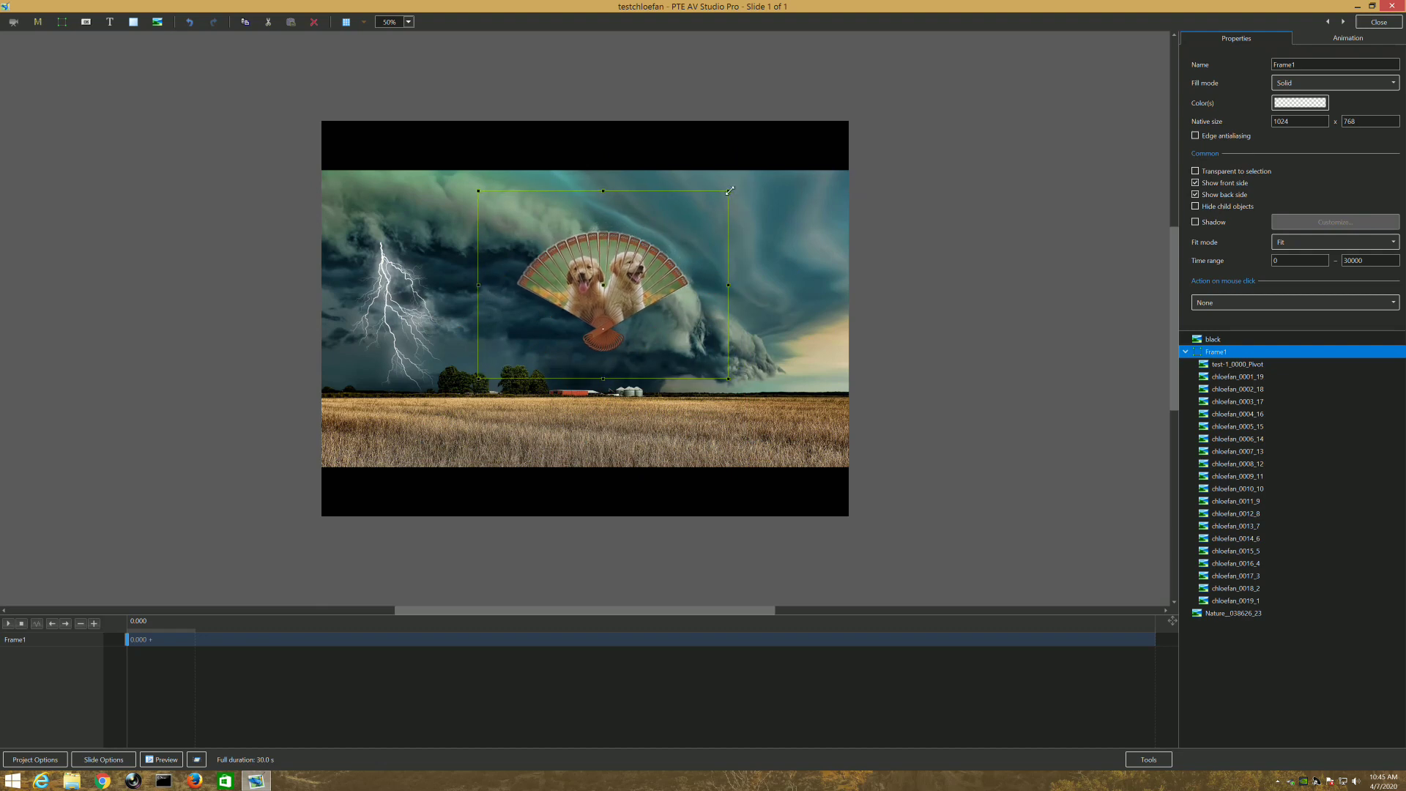
drag(727, 189, 776, 156)
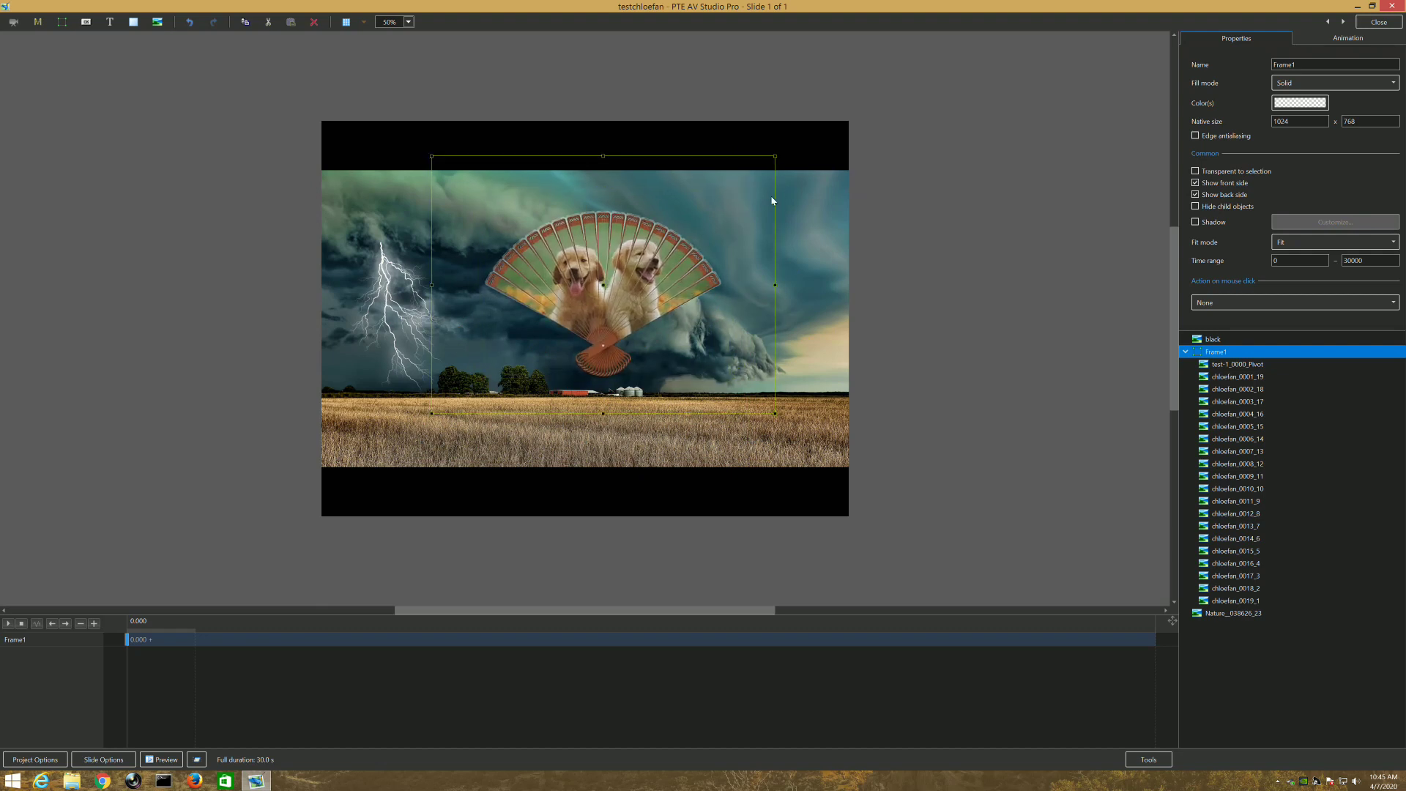